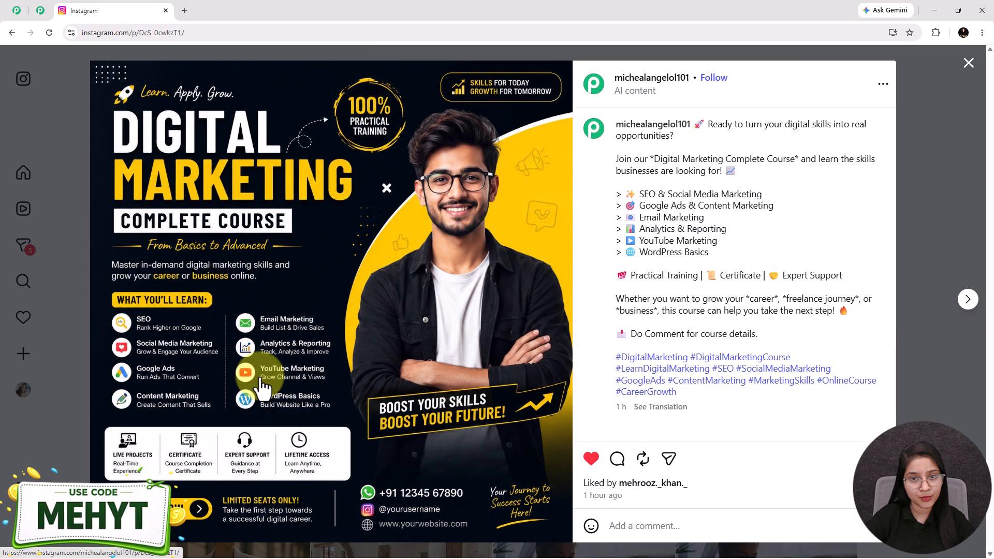
- Post the comment "This looks really interesting! I want to learn Digital Marketing." on the Digital Marketing course post
left_click(628, 528)
type("This looks really interesting! I want to learn Digital Marketing.")
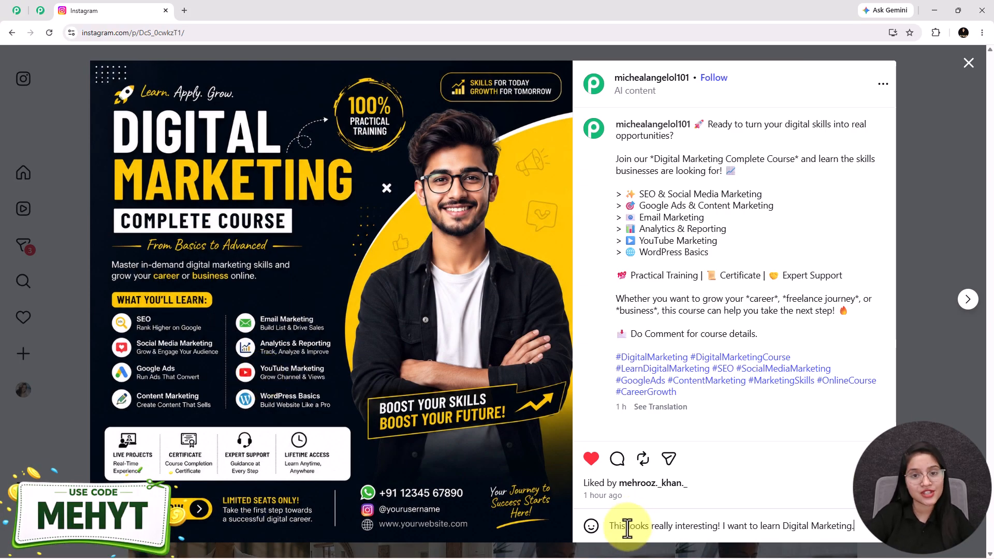
left_click(873, 531)
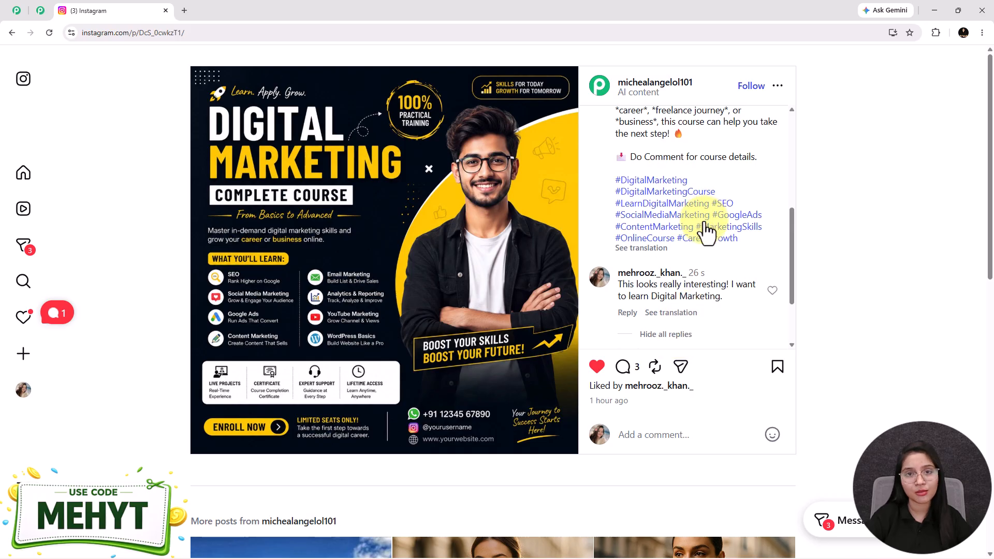
- Post another comment on the course post, asking whether the course includes practical projects and hands-on training
left_click(703, 430)
key("ctrl+v")
scroll(703, 417, "up", 2)
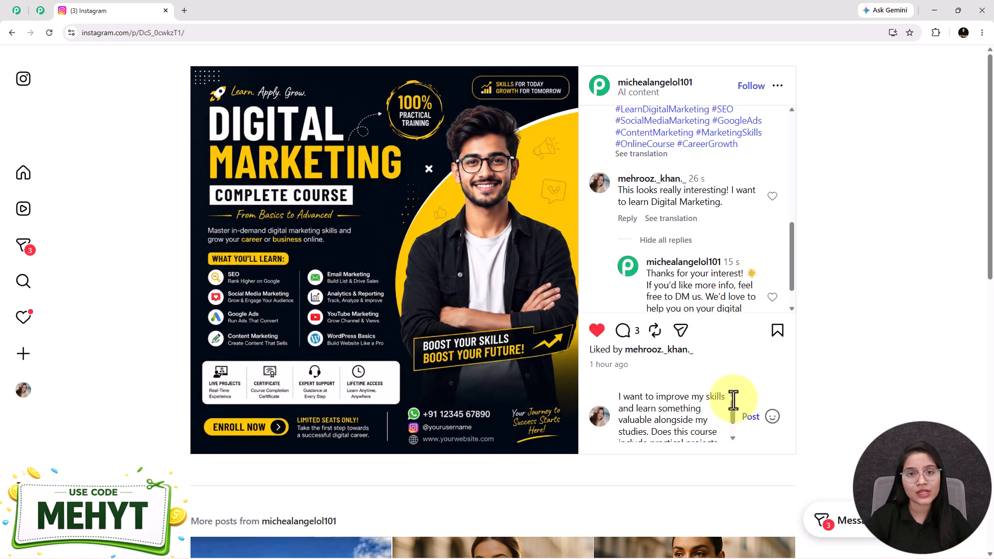
scroll(744, 325, "down", 5)
scroll(750, 277, "up", 5)
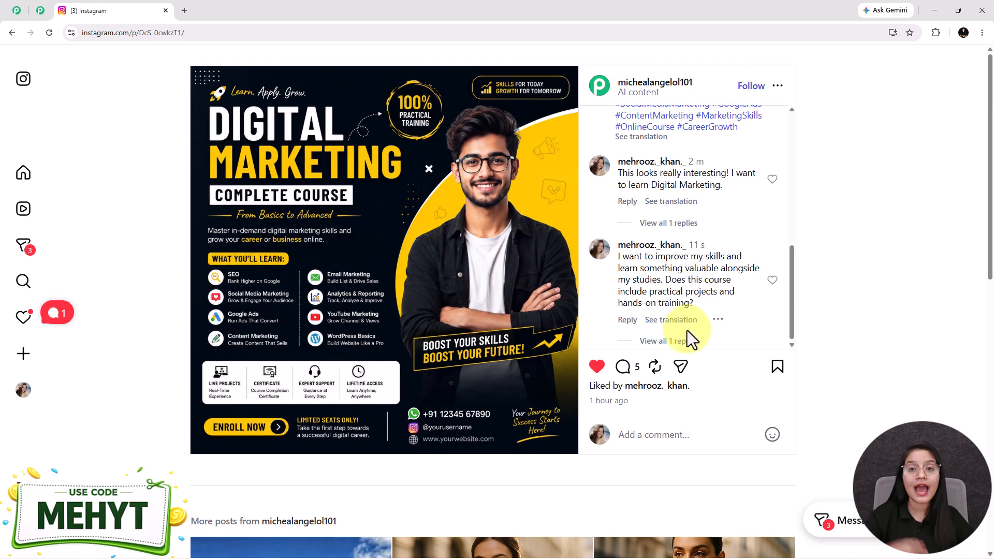
- Show the replies under the comment about practical projects and read the page's answer
left_click(669, 341)
scroll(719, 215, "down", 3)
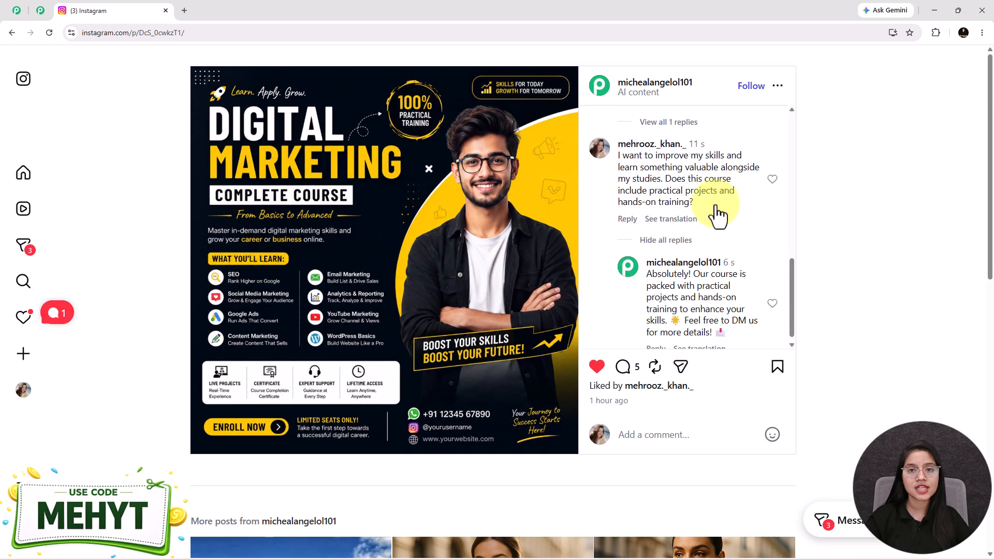
left_click_drag(730, 322, 628, 254)
left_click(712, 273)
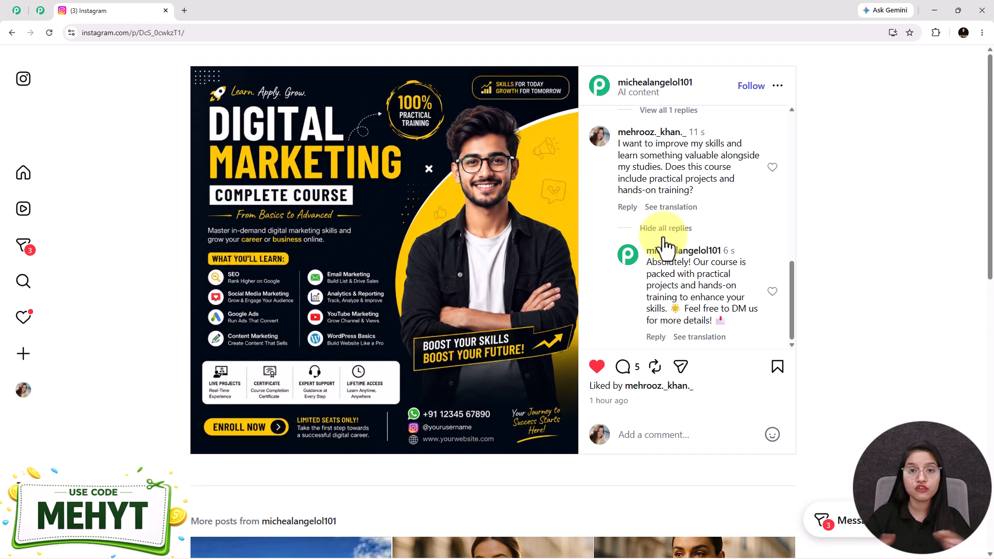
- Look over the existing comment auto-reply workflow in Pabbly Connect, the product home page and the Instagram profile with the course post
left_click(40, 11)
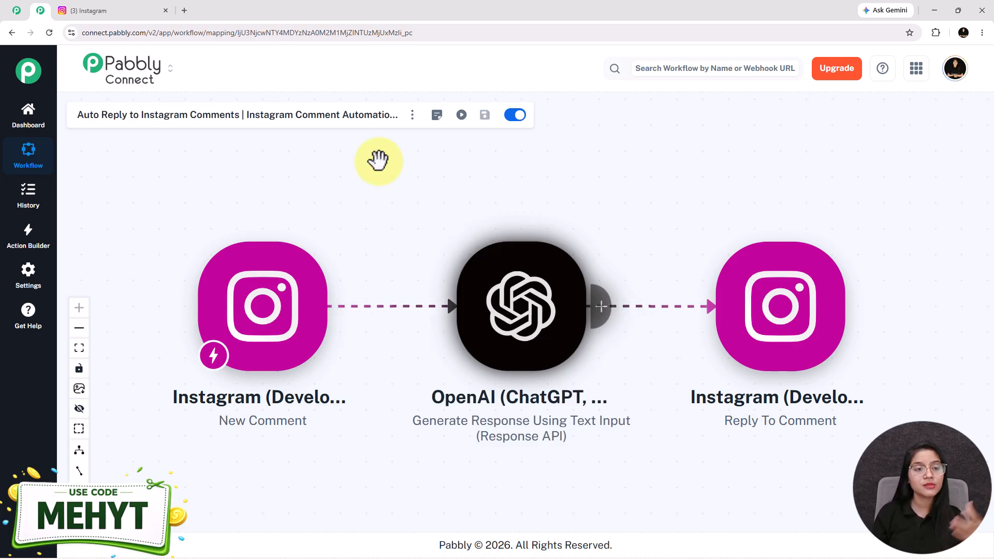
left_click(17, 11)
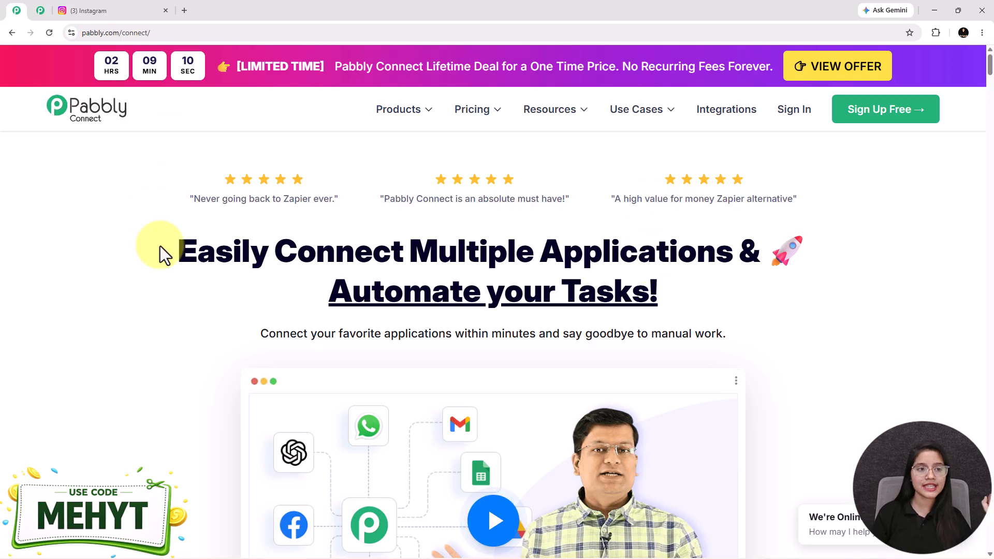
left_click(51, 8)
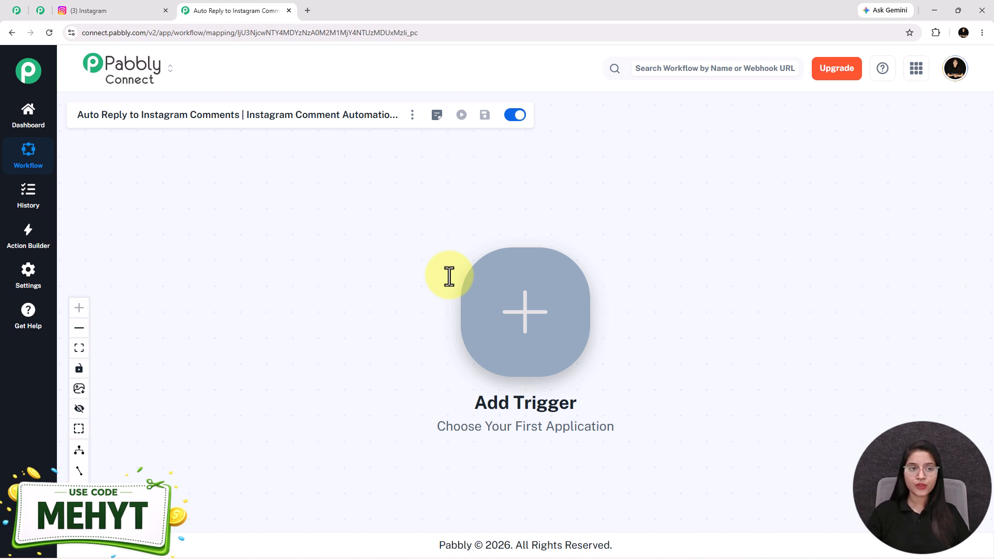
left_click(111, 10)
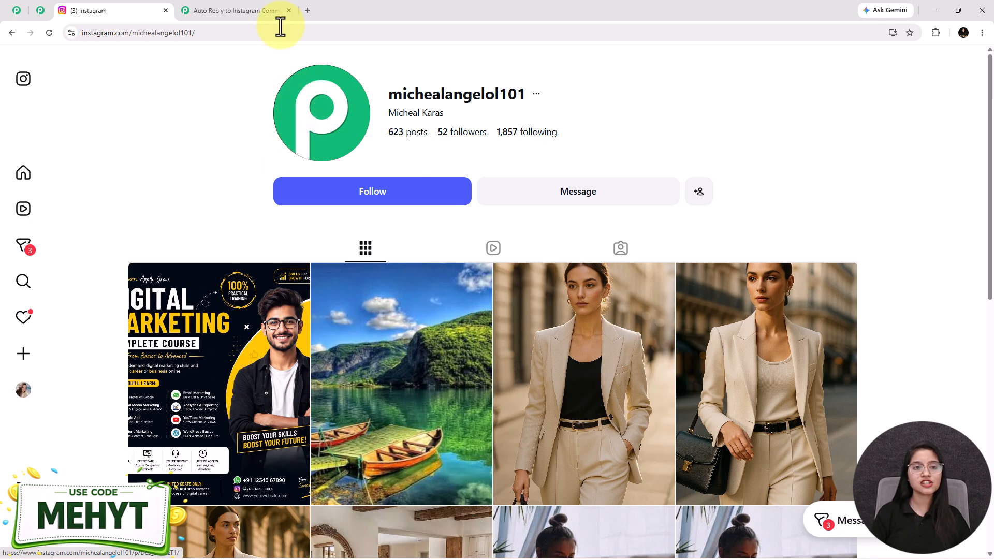
- Switch to the empty Pabbly Connect workflow and set its trigger to Instagram (Developer) with the New Comment event
left_click(233, 11)
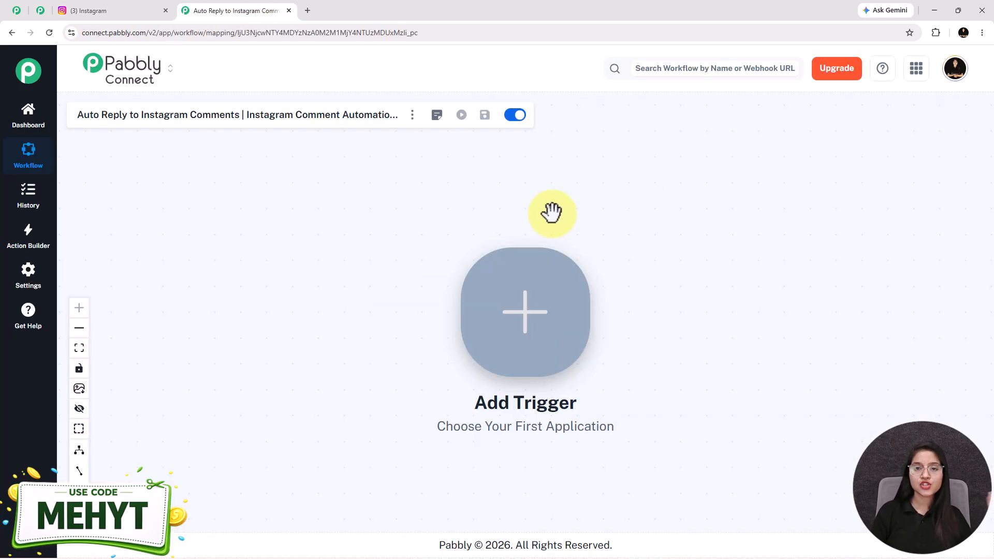
left_click(537, 318)
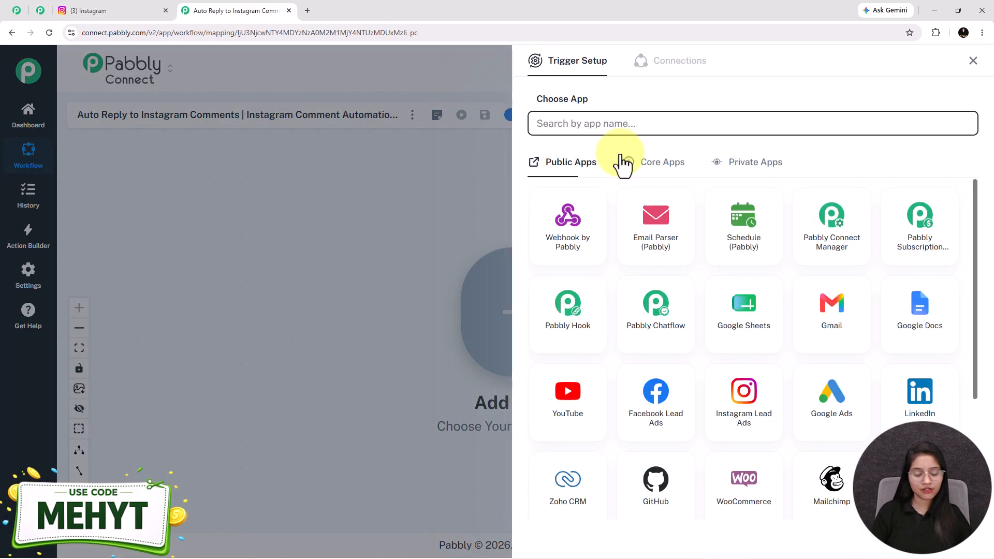
type("i")
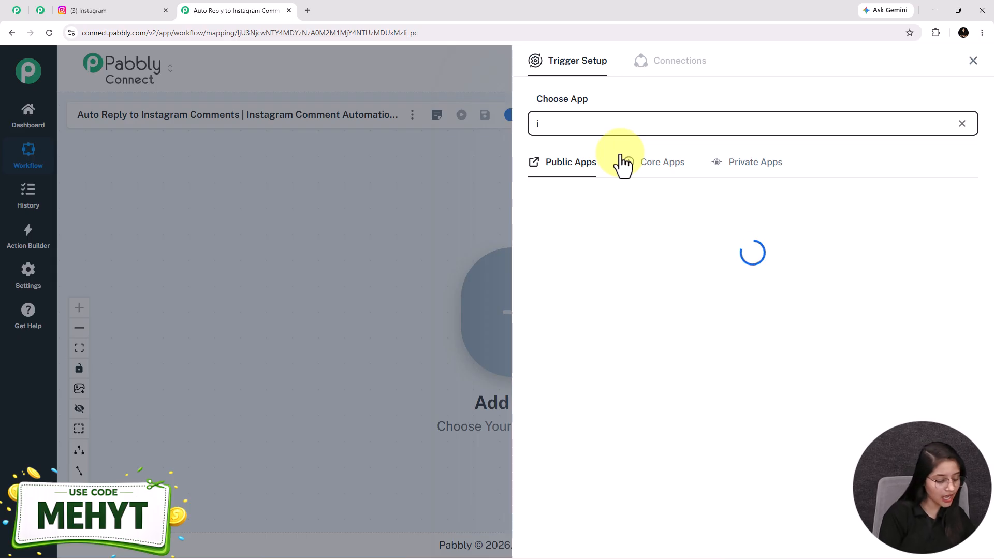
type("n")
left_click(654, 244)
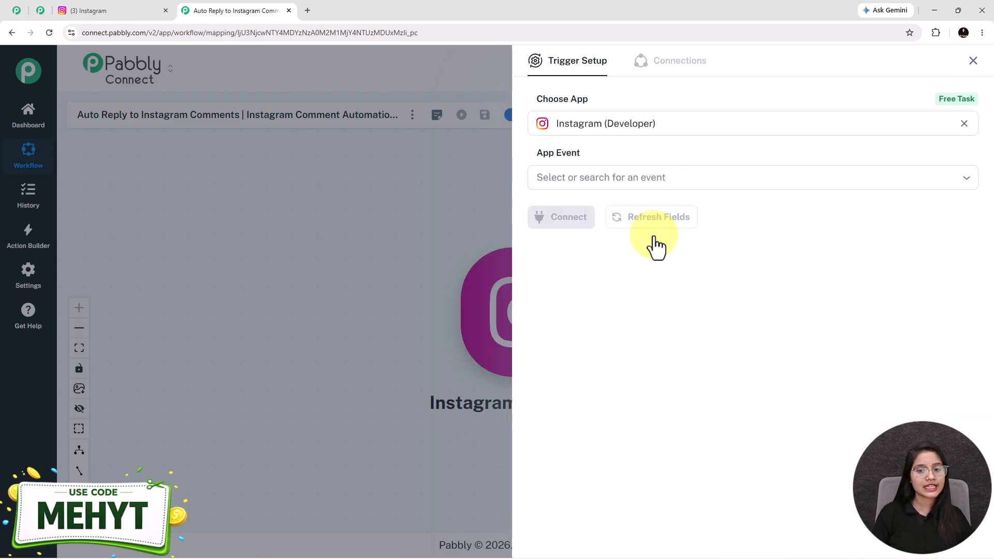
left_click(644, 186)
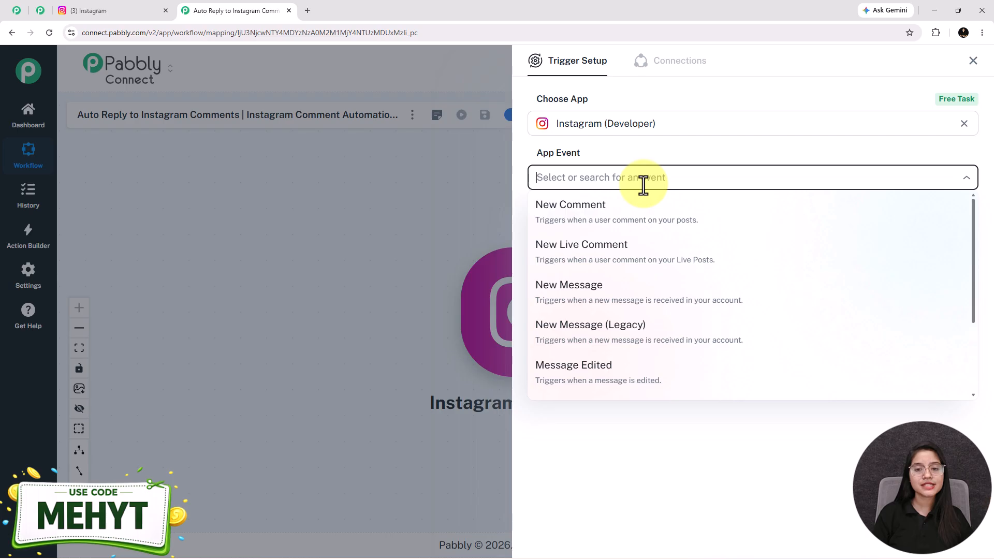
left_click(626, 221)
- Start adding a new Instagram (Developer) connection for the trigger and check the token and account identifier it requires
left_click(584, 224)
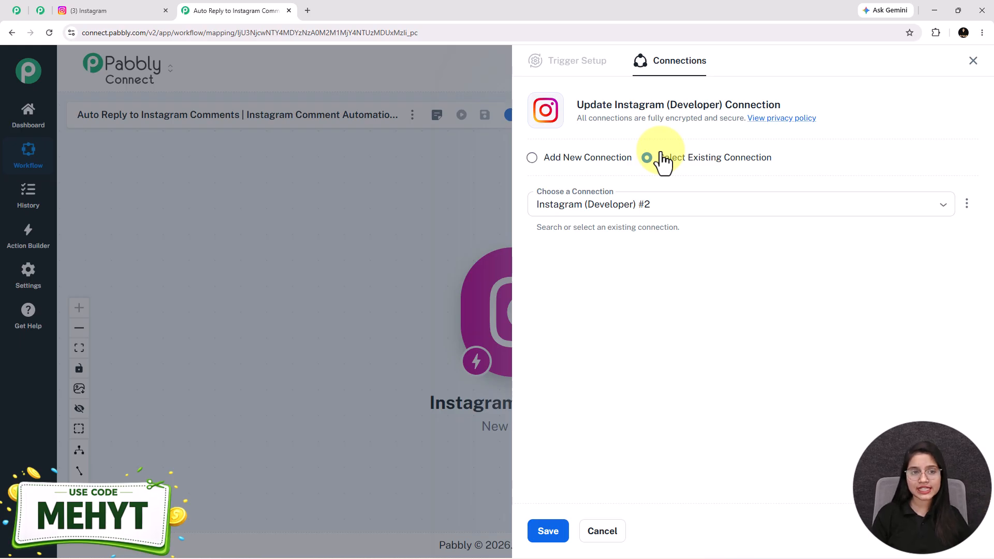
left_click(532, 158)
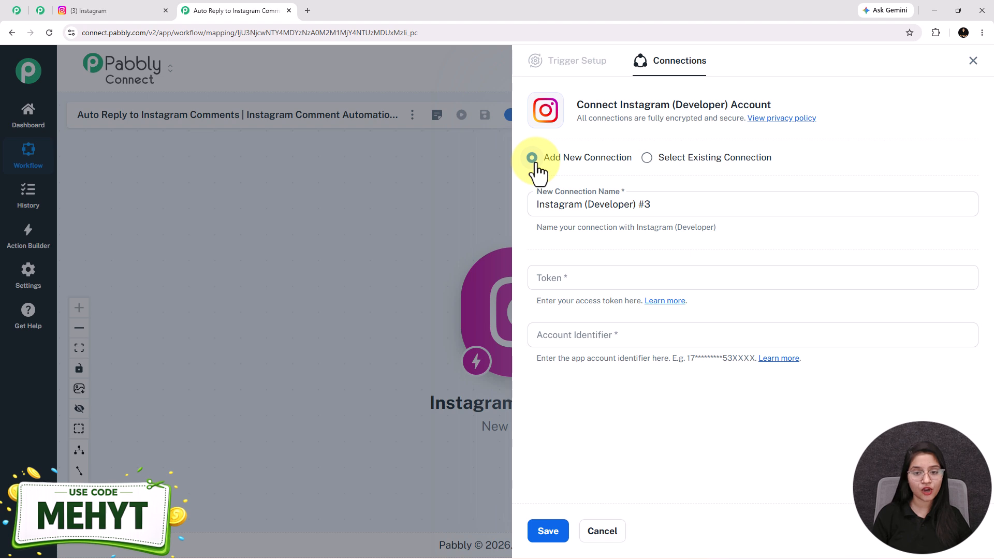
left_click(574, 280)
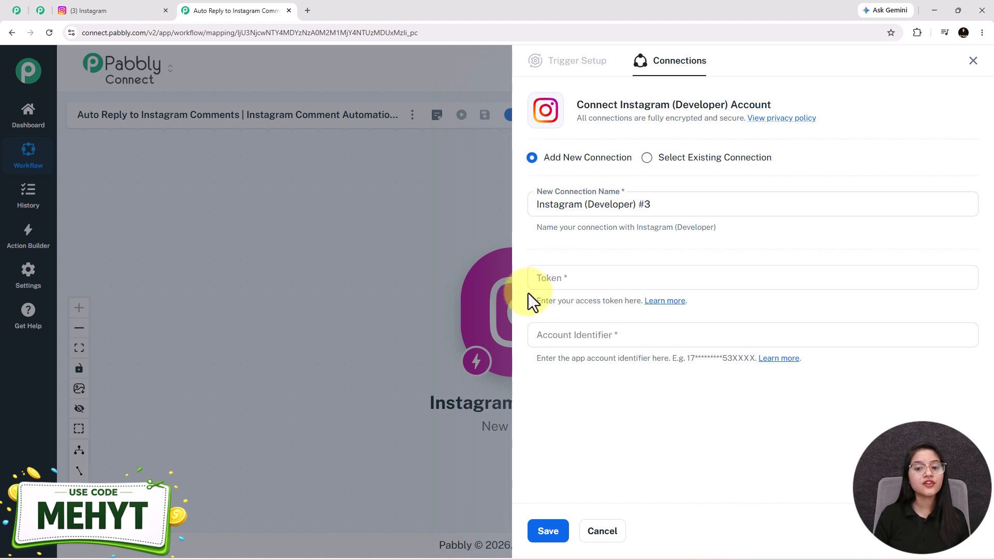
left_click(570, 341)
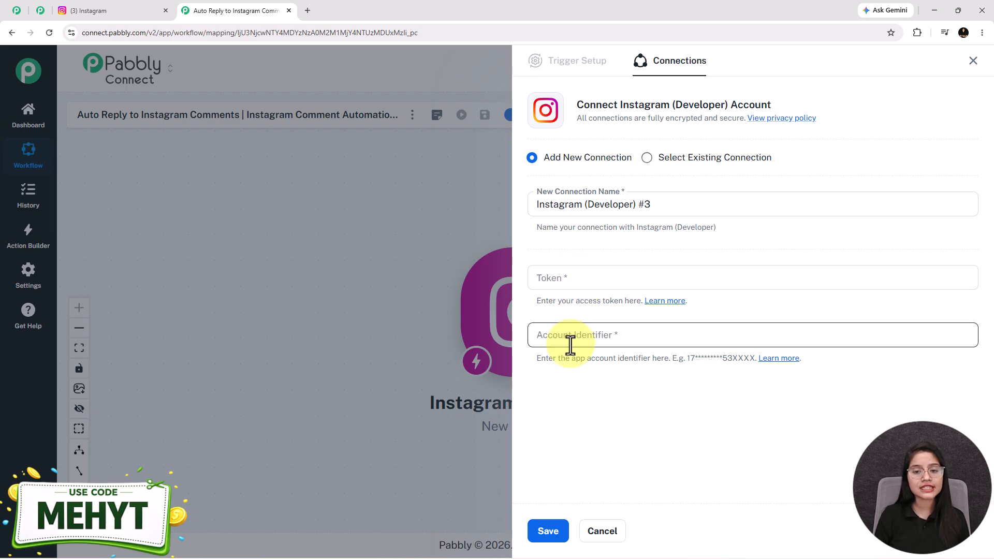
- Search the web for "meta for developers" in a new browser tab and open the dm automation app on that site
left_click(308, 10)
type("meta")
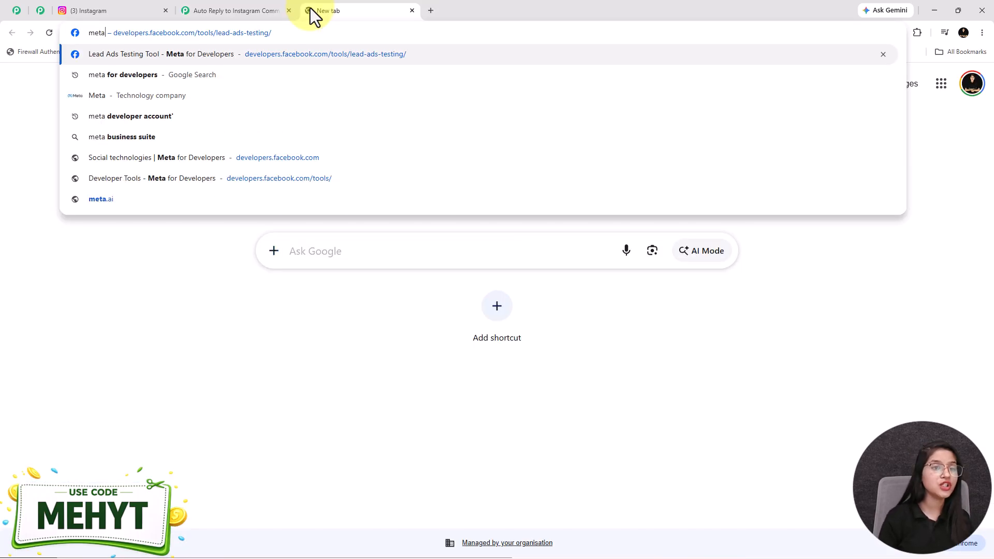
left_click(156, 78)
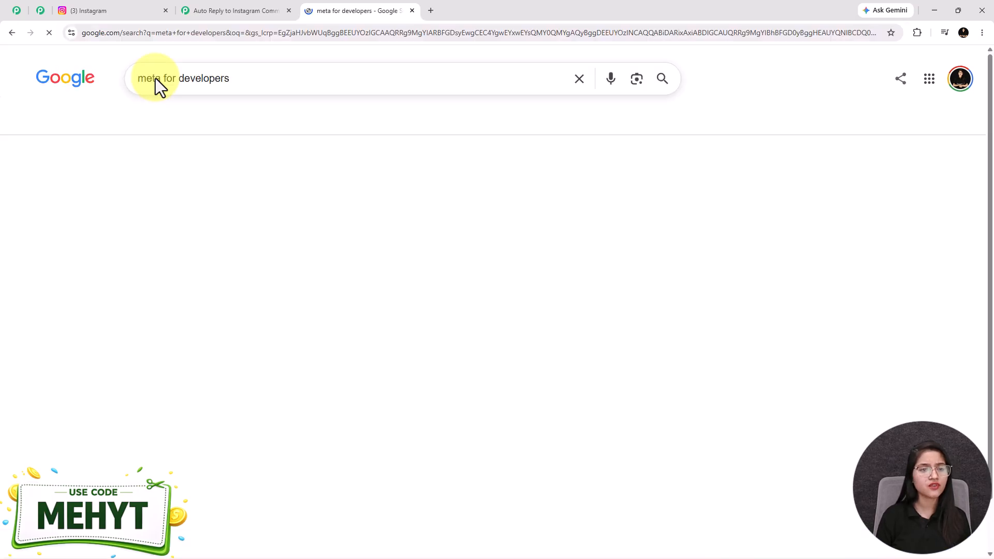
left_click(297, 205)
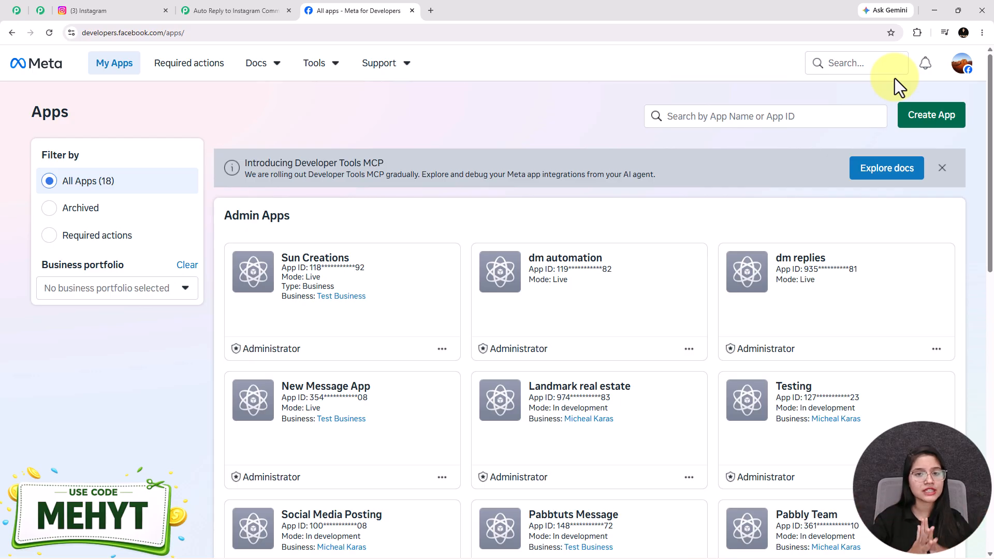
left_click(580, 263)
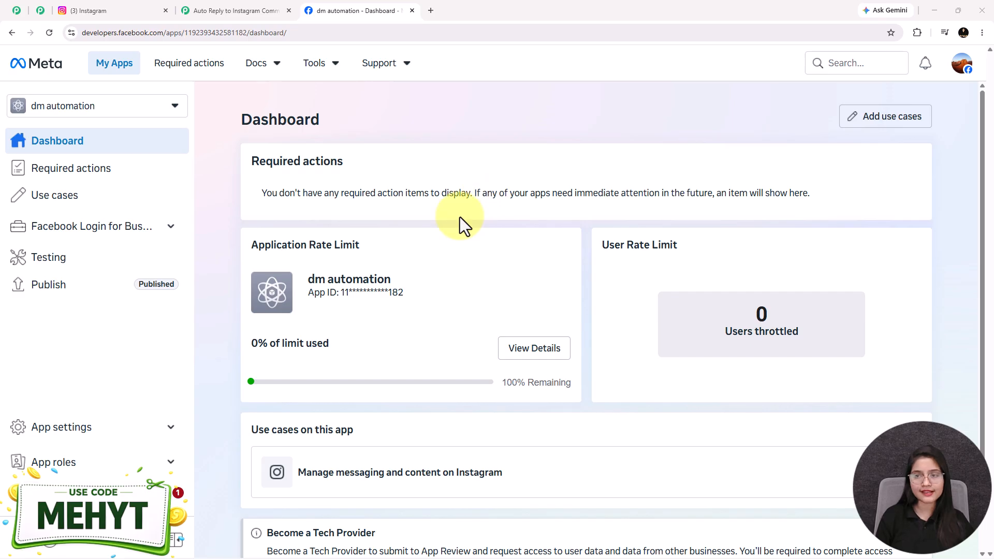
- Customize the app's Instagram messaging and content use case and expand the Generate access tokens section
left_click(56, 203)
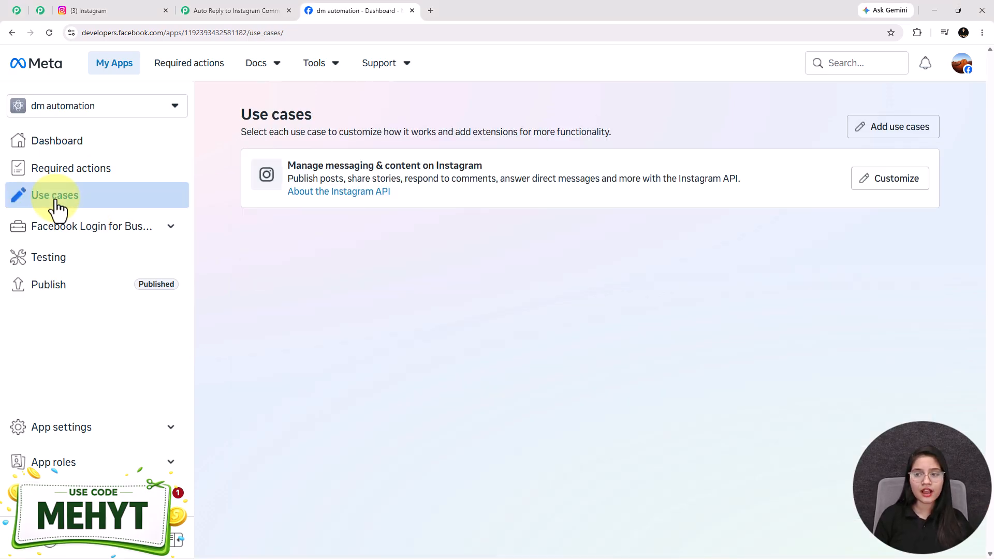
left_click(896, 187)
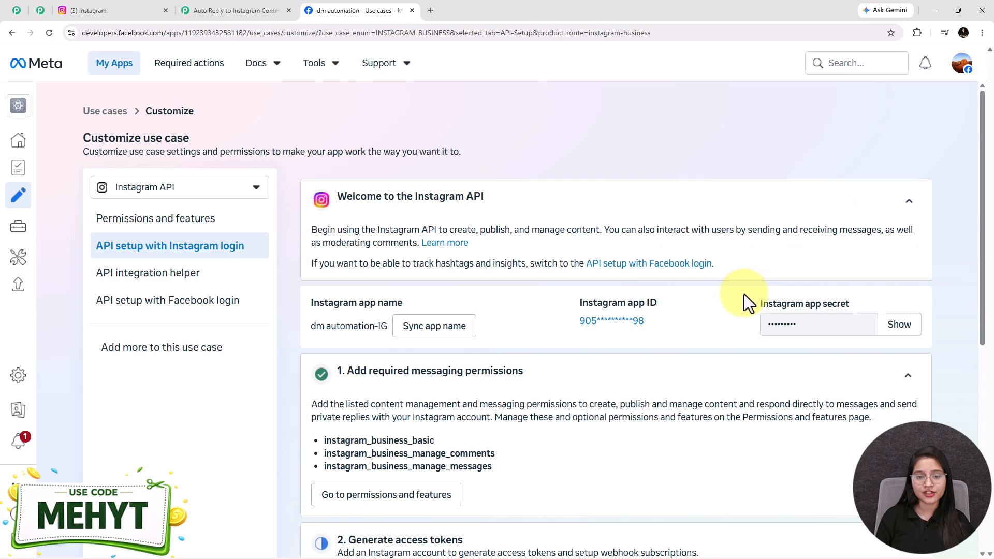
scroll(609, 295, "down", 5)
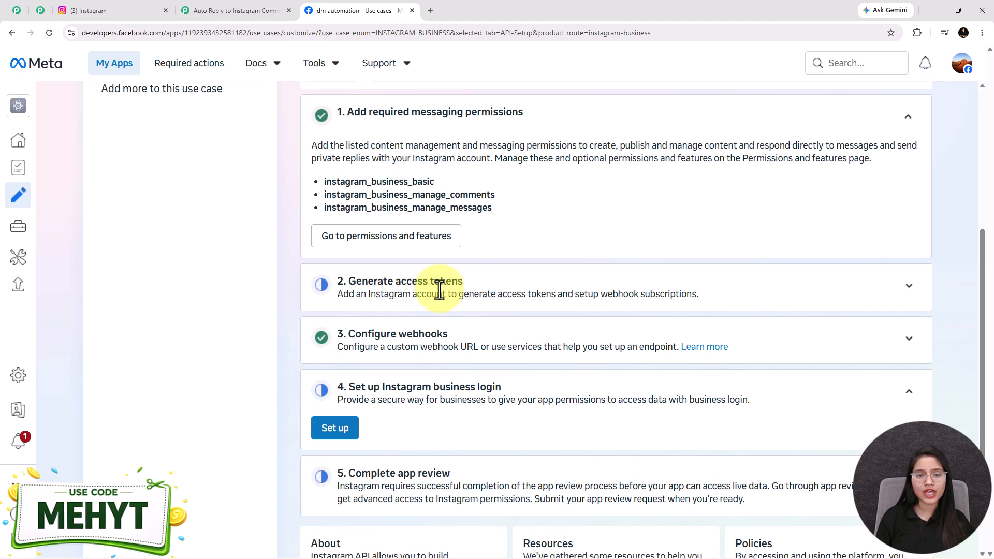
left_click(909, 288)
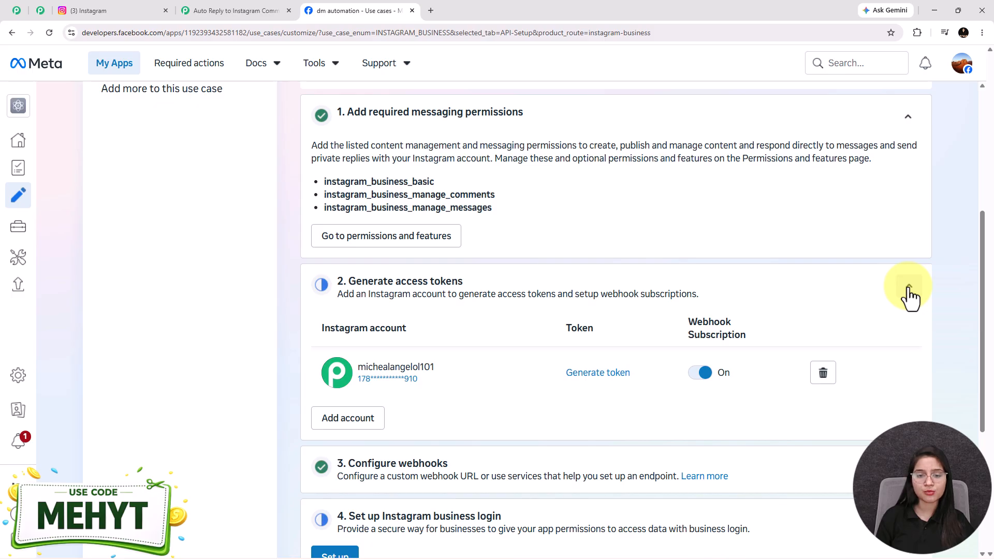
- Generate an access token for the listed Instagram account, logging in with the account password, acknowledge the security notice and copy the token
left_click(596, 374)
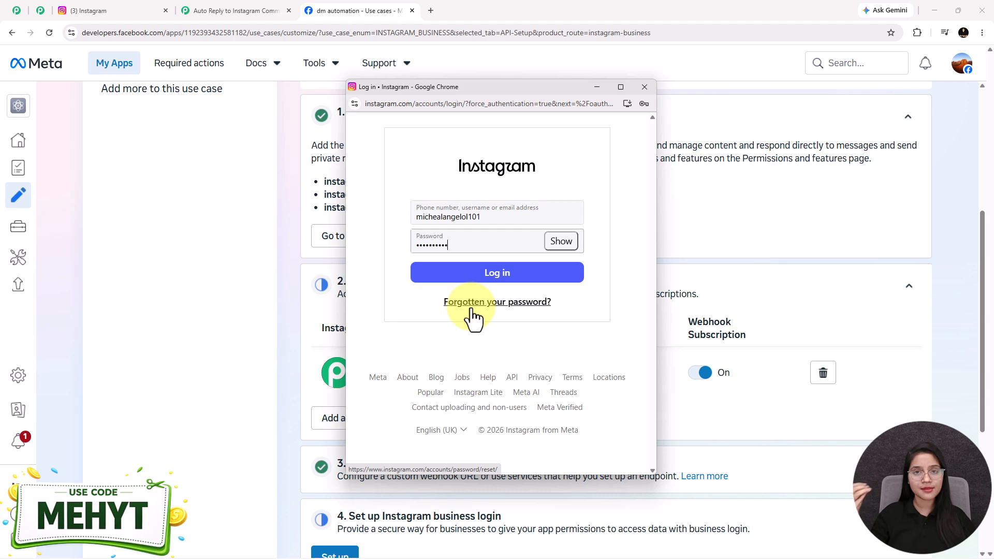
left_click(482, 274)
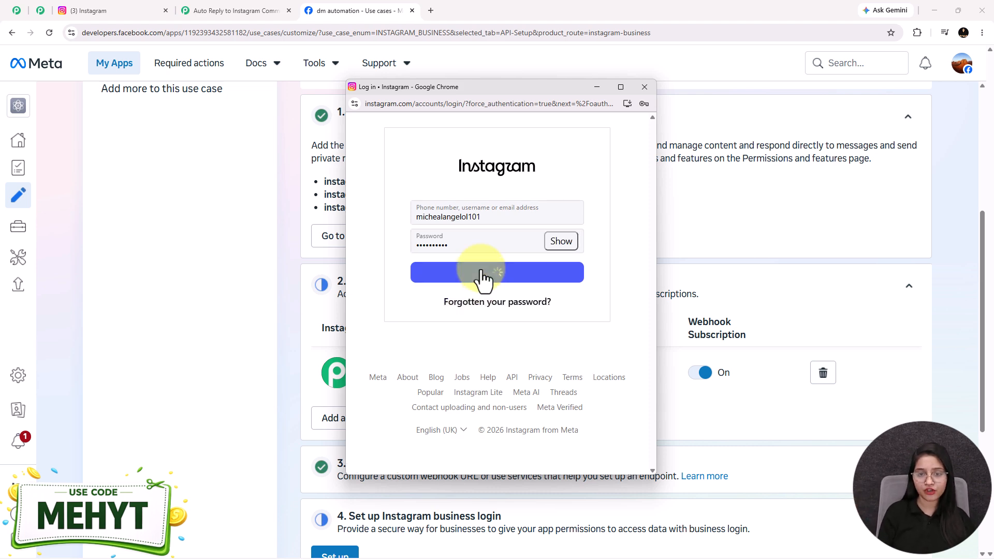
left_click(318, 280)
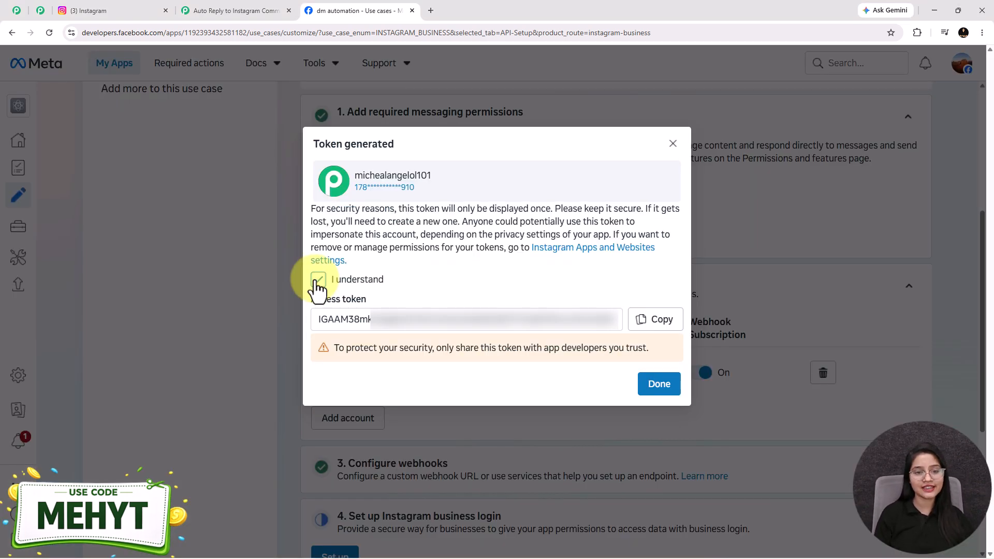
left_click(655, 325)
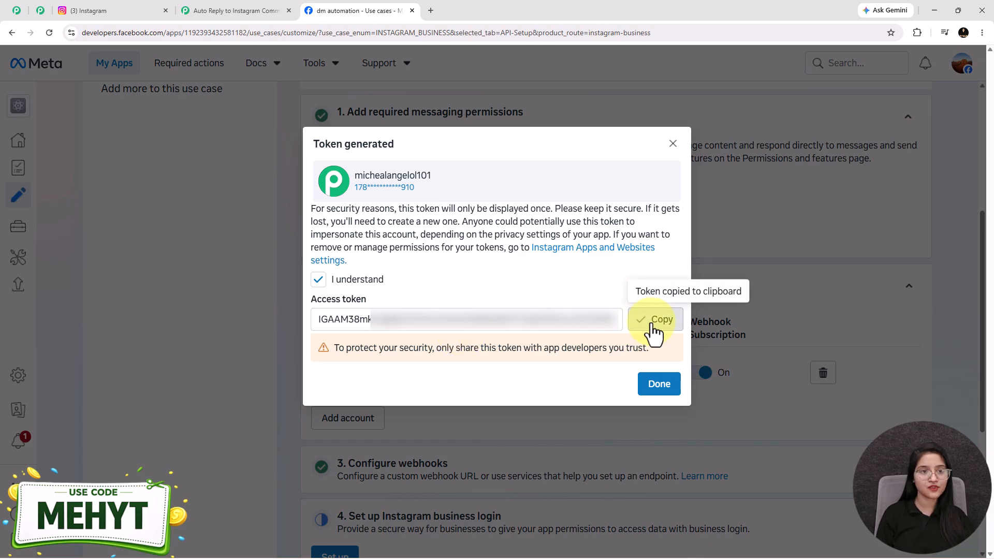
- Switch back to Pabbly Connect and paste the access token into the new connection's Token field
left_click(228, 10)
left_click(635, 284)
key("ctrl+v")
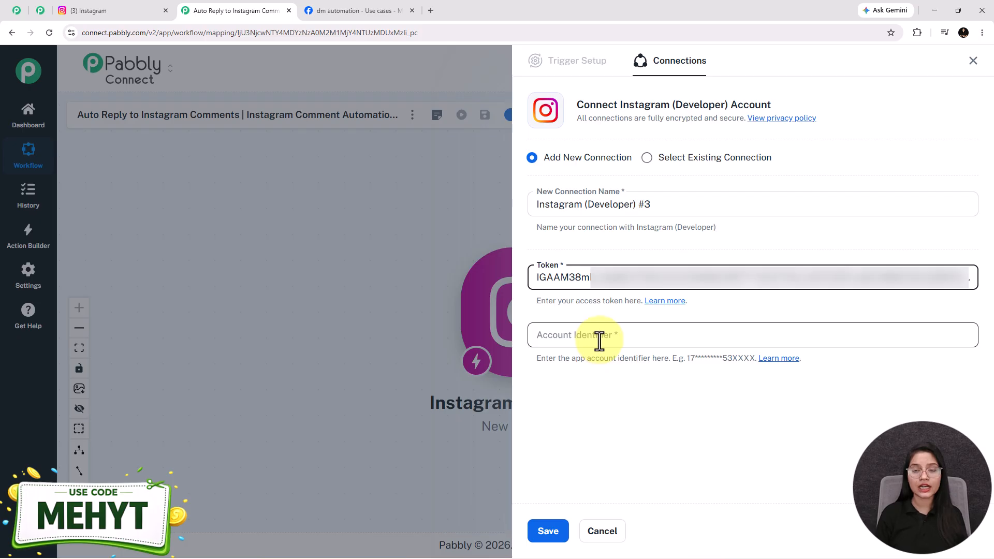
- Return to the Meta app page, dismiss the generated token dialog and copy the Instagram account's ID
left_click(318, 9)
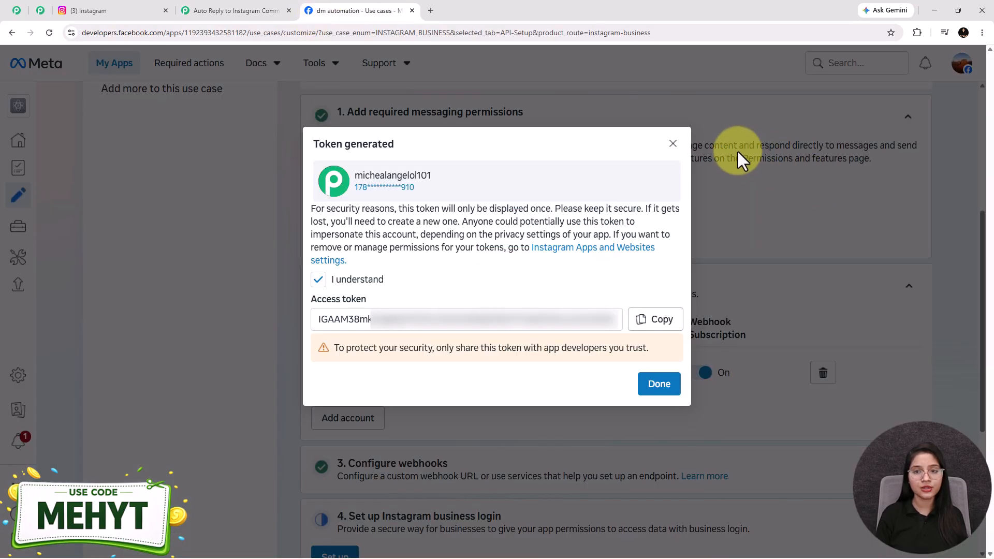
left_click(672, 144)
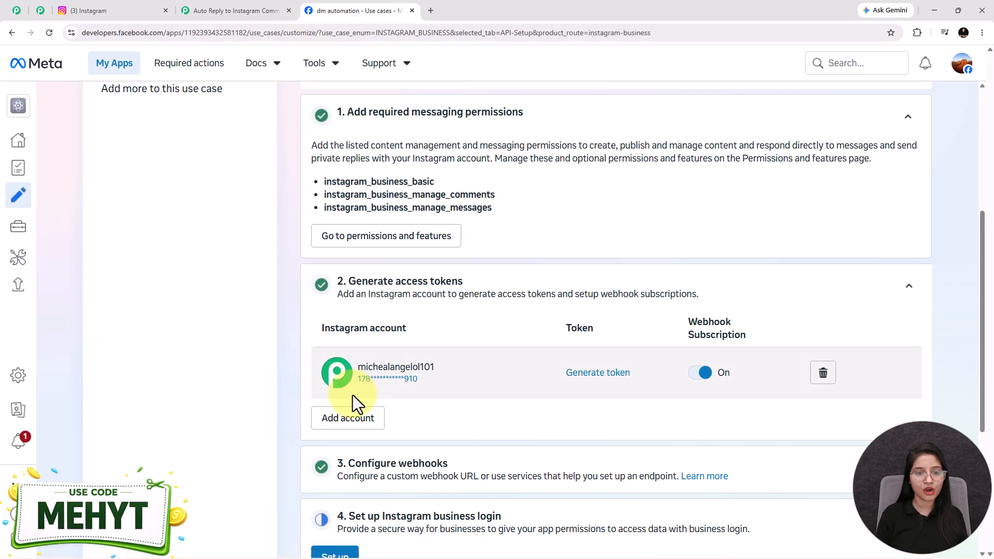
left_click(412, 385)
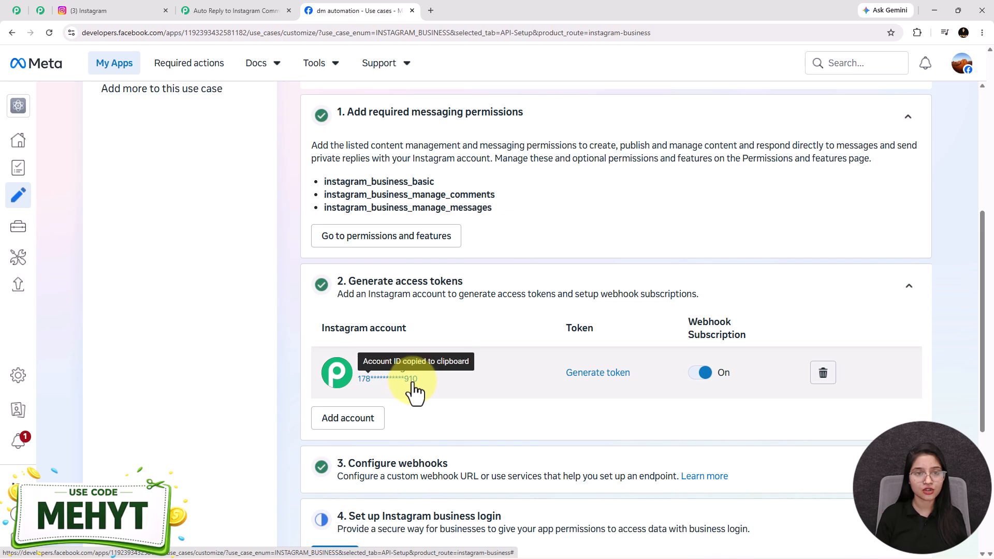
- Switch back to Pabbly Connect, paste the copied account ID as the Account Identifier and save the Instagram (Developer) connection
left_click(259, 9)
left_click(611, 336)
key("ctrl+v")
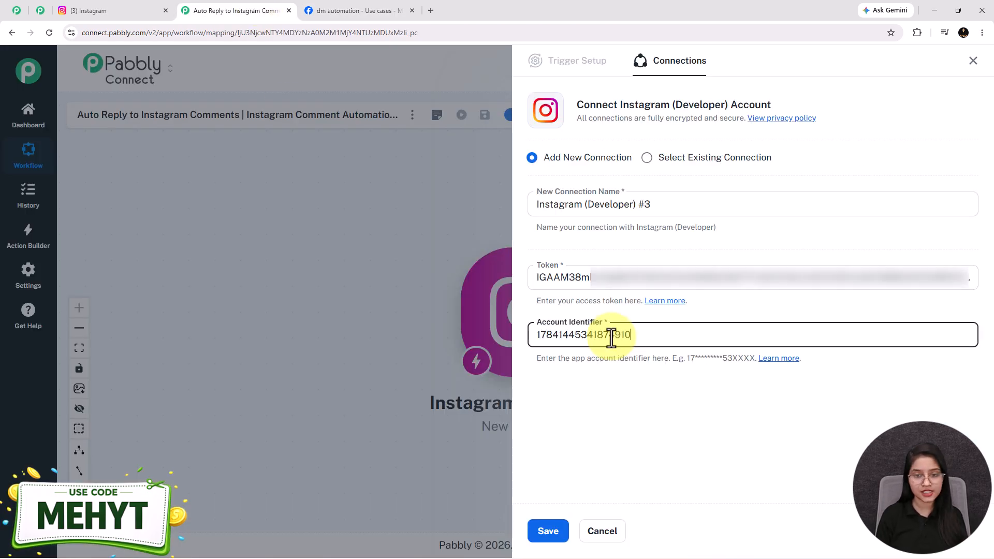
left_click(550, 533)
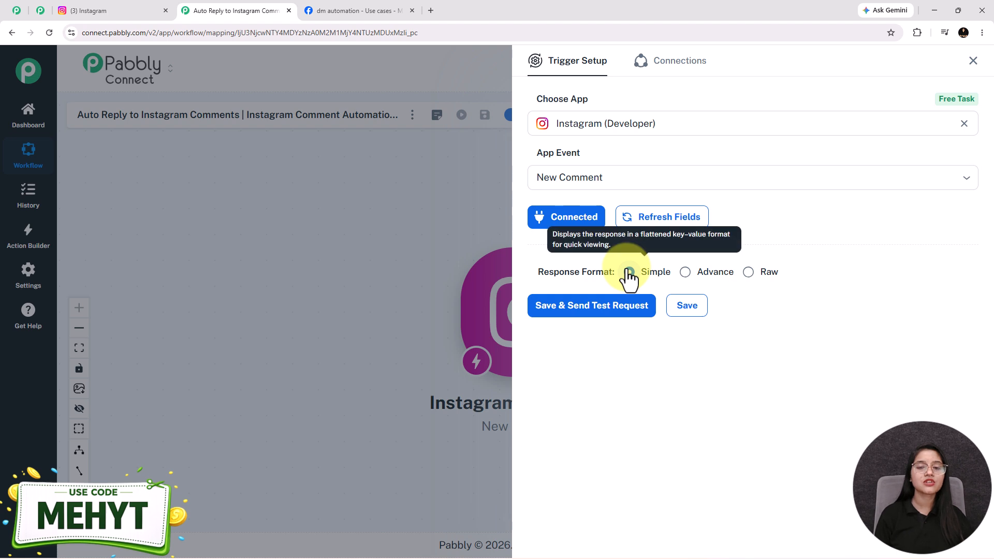
- Send the trigger's test request in Simple format, then post the comment "Interested" on the Digital Marketing course post in Instagram
left_click(546, 303)
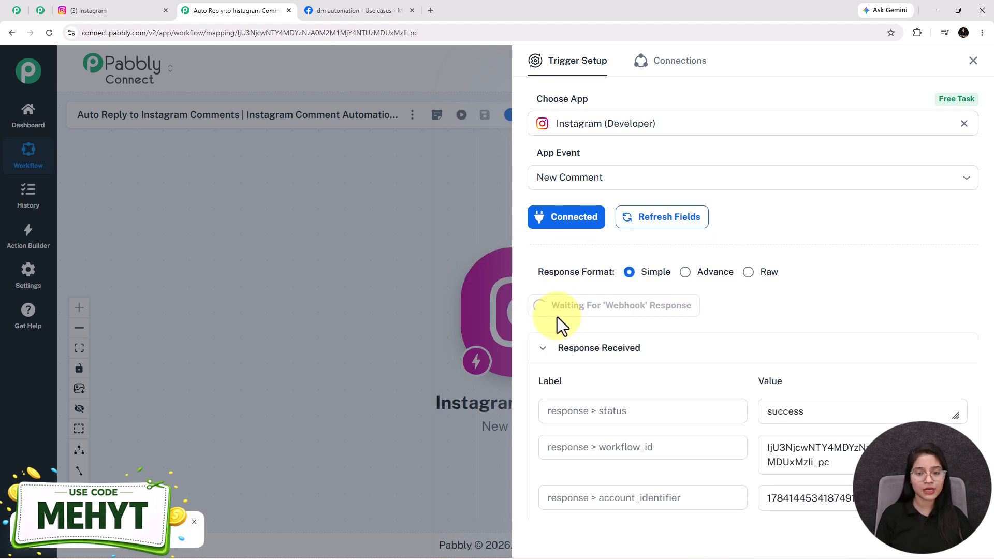
scroll(969, 371, "down", 2)
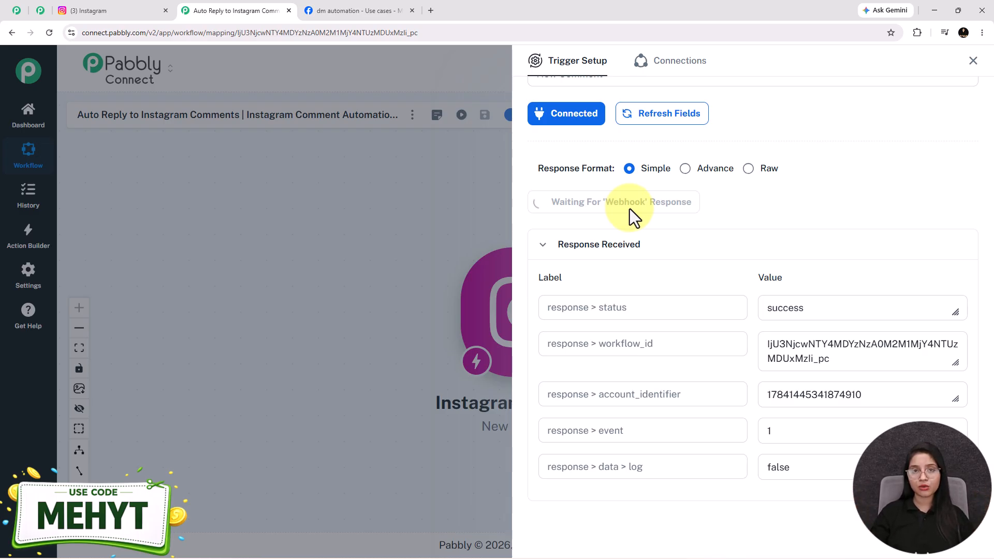
left_click(120, 16)
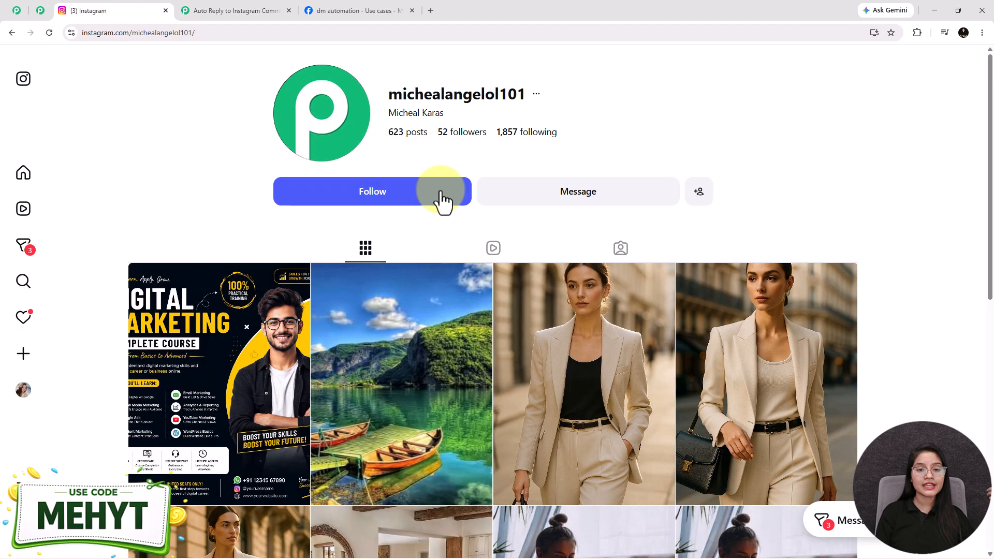
left_click(657, 339)
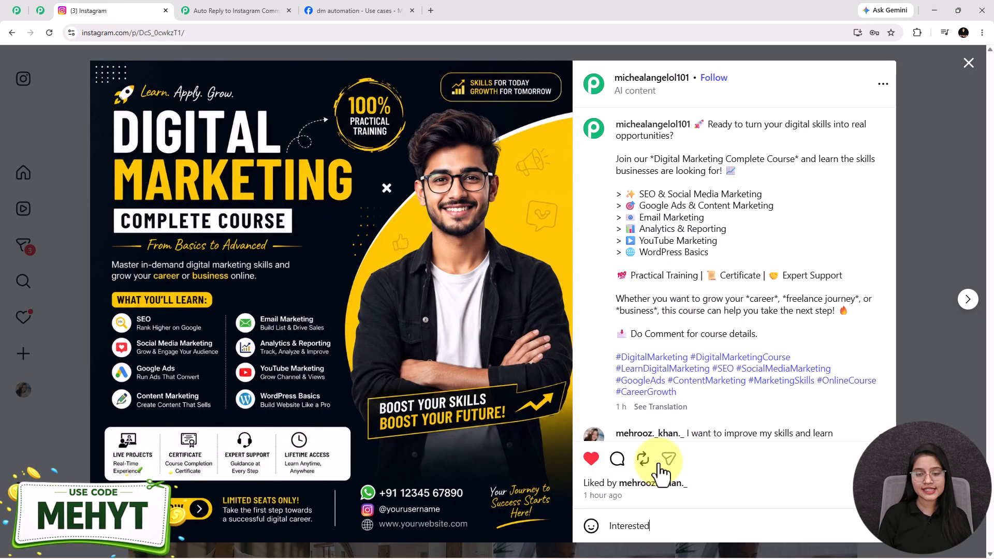
double_click(629, 526)
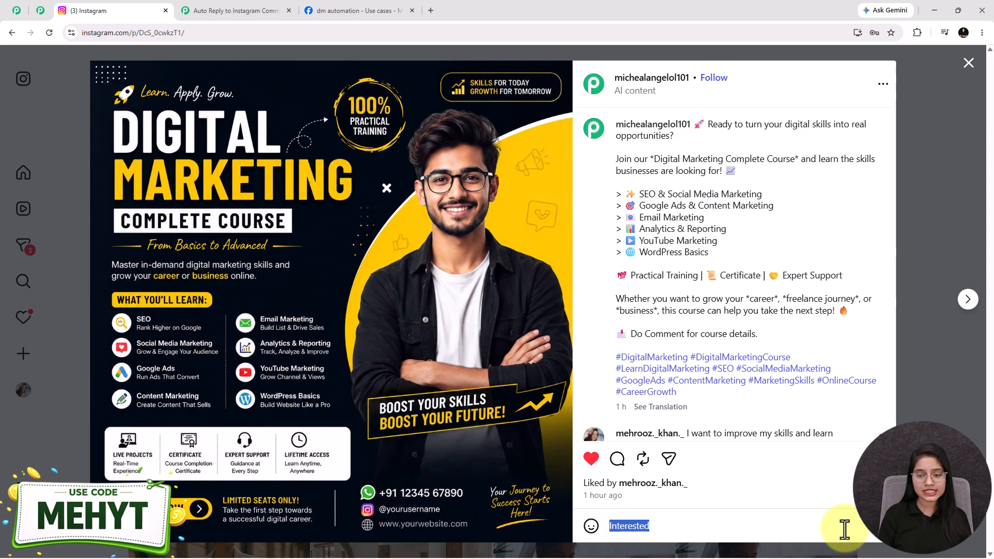
left_click(873, 537)
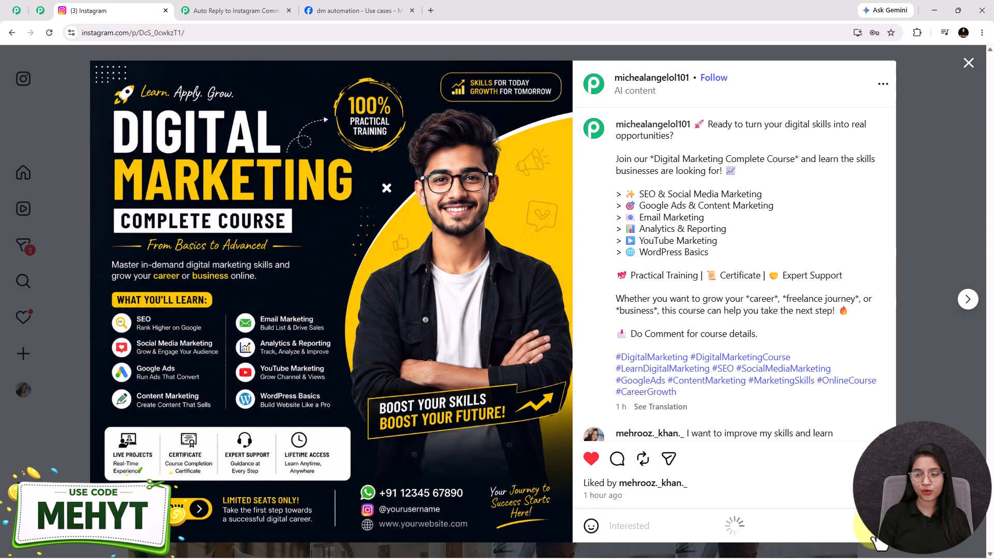
left_click_drag(726, 420, 687, 420)
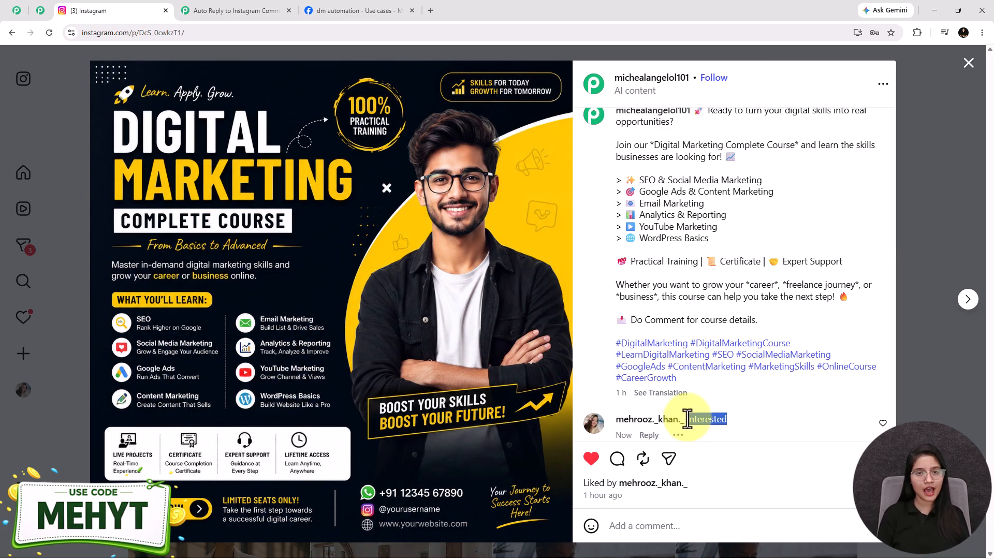
- Return to Pabbly Connect, examine the captured trigger response down to the comment text field, and close the trigger setup
left_click(227, 9)
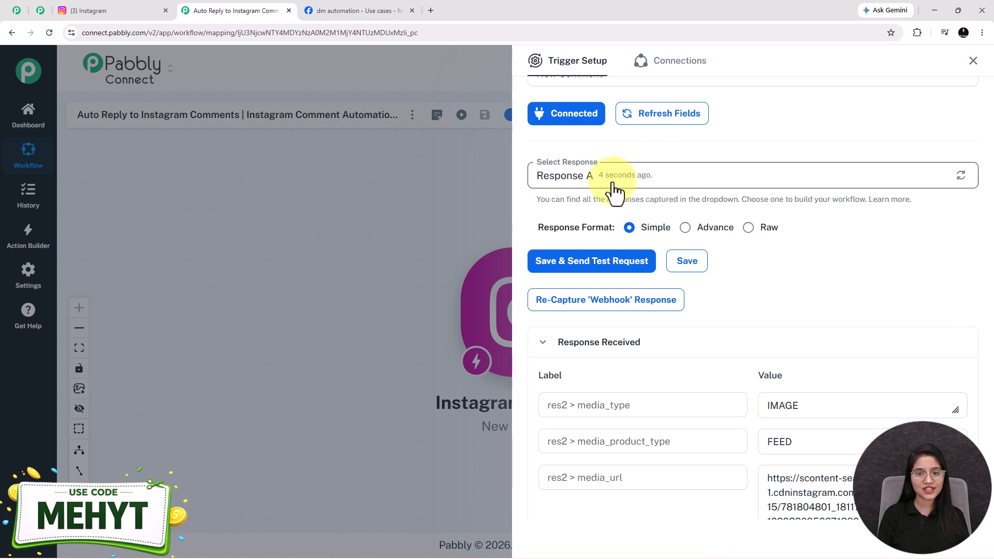
scroll(843, 289, "down", 3)
scroll(781, 329, "down", 2)
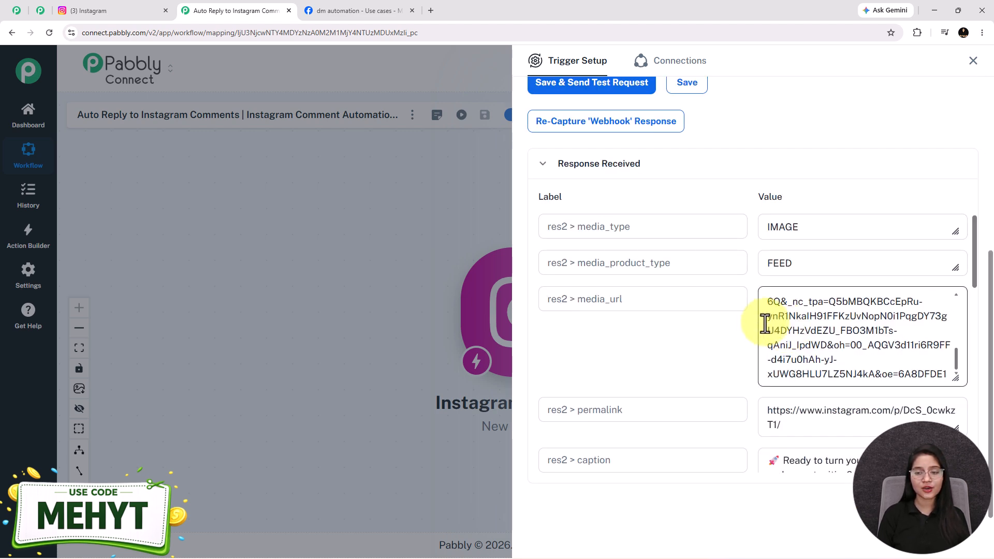
scroll(782, 326, "down", 6)
scroll(812, 311, "up", 2)
scroll(812, 311, "down", 6)
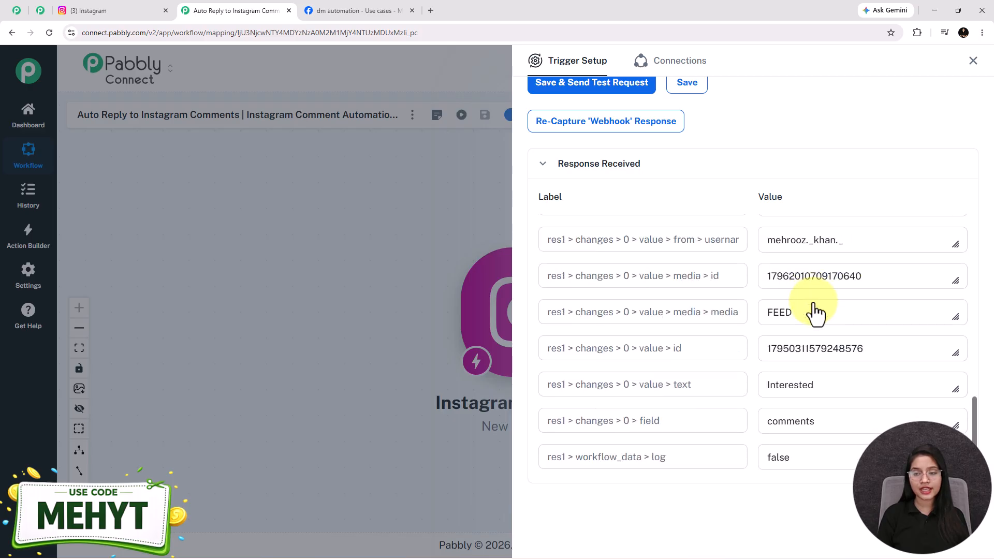
double_click(788, 378)
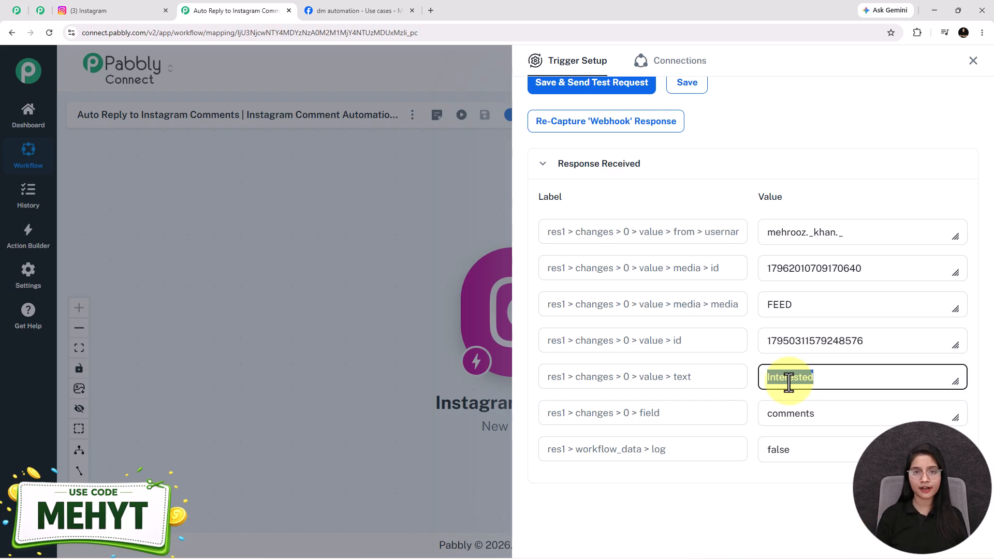
left_click(973, 60)
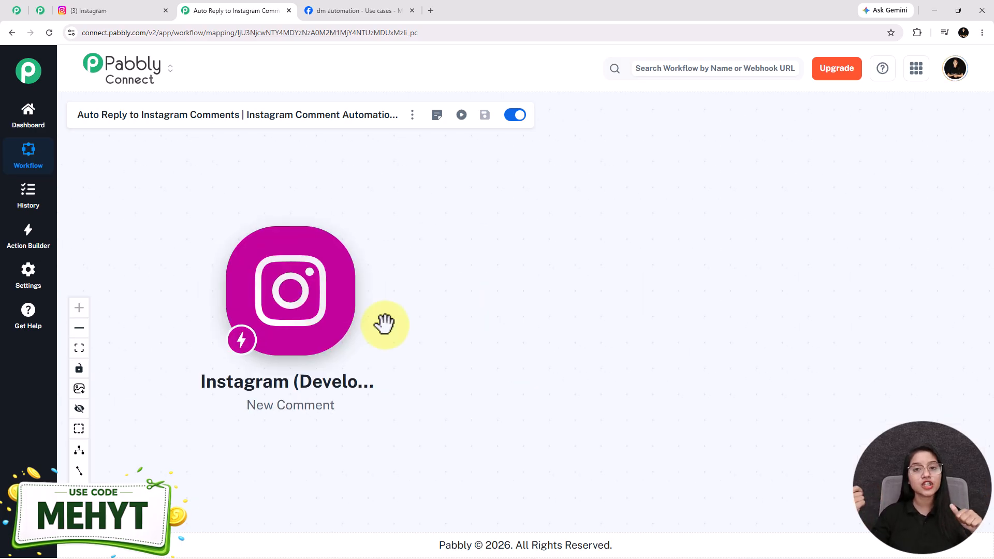
- Add an OpenAI (ChatGPT, DALL-E, Whisper) action after the trigger with the event Generate Response Using Text Input (Response API)
left_click(363, 291)
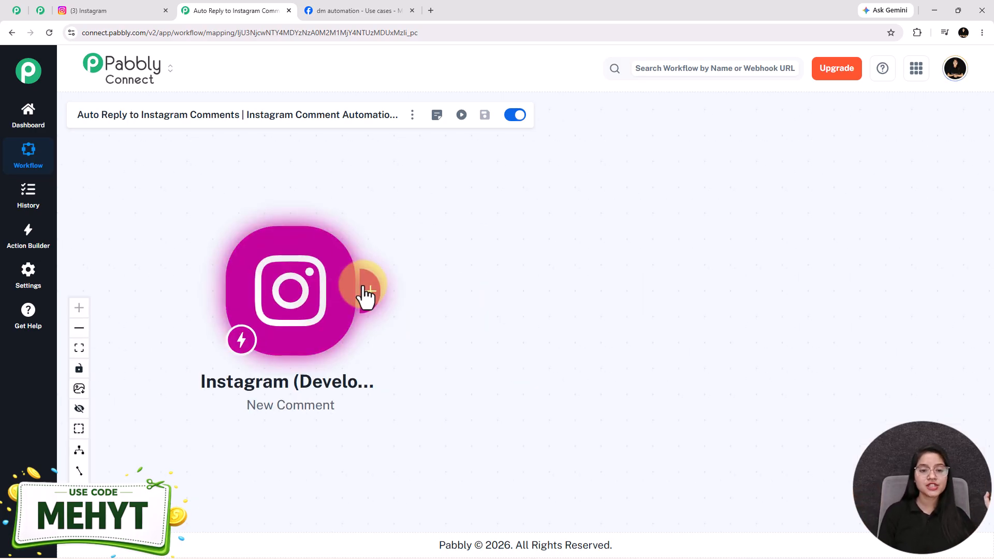
left_click(849, 480)
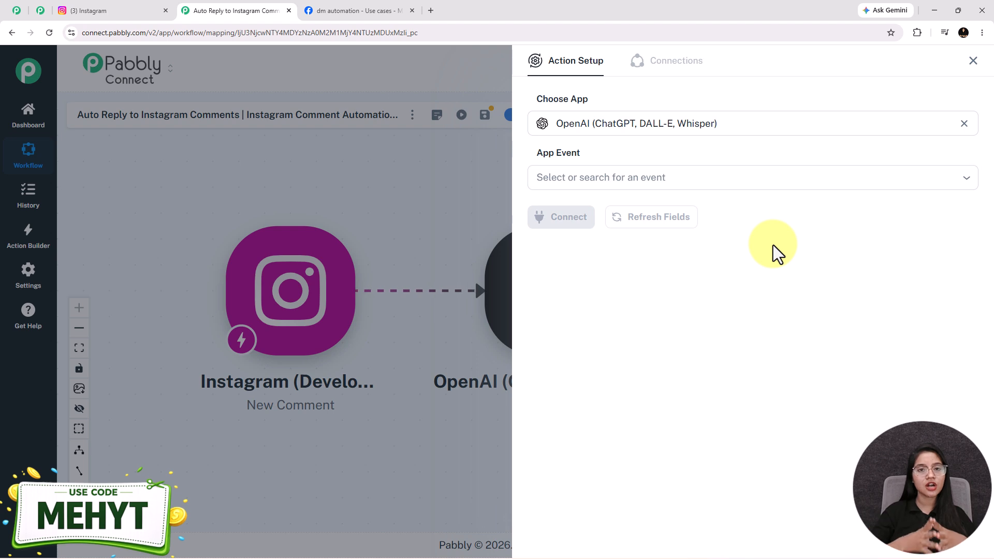
left_click(611, 182)
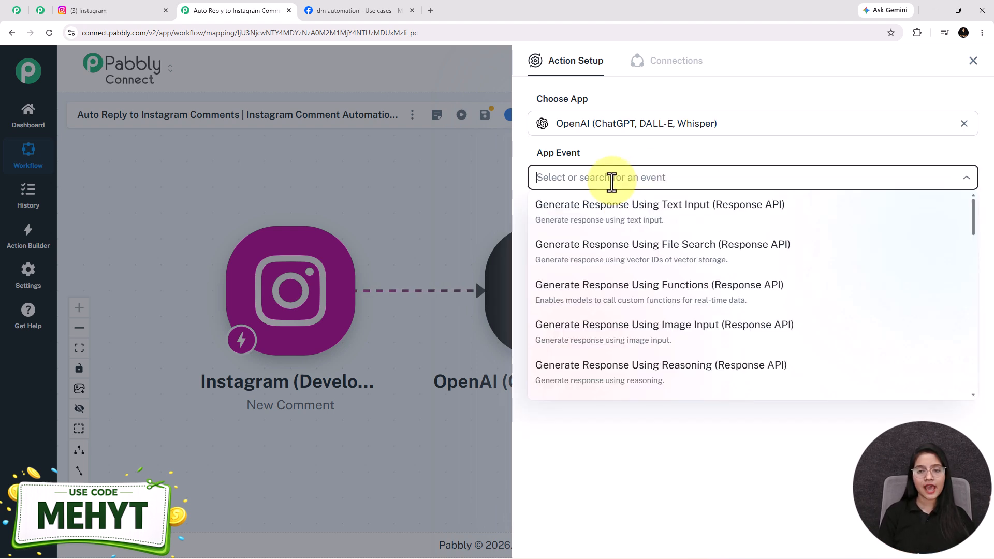
left_click(616, 217)
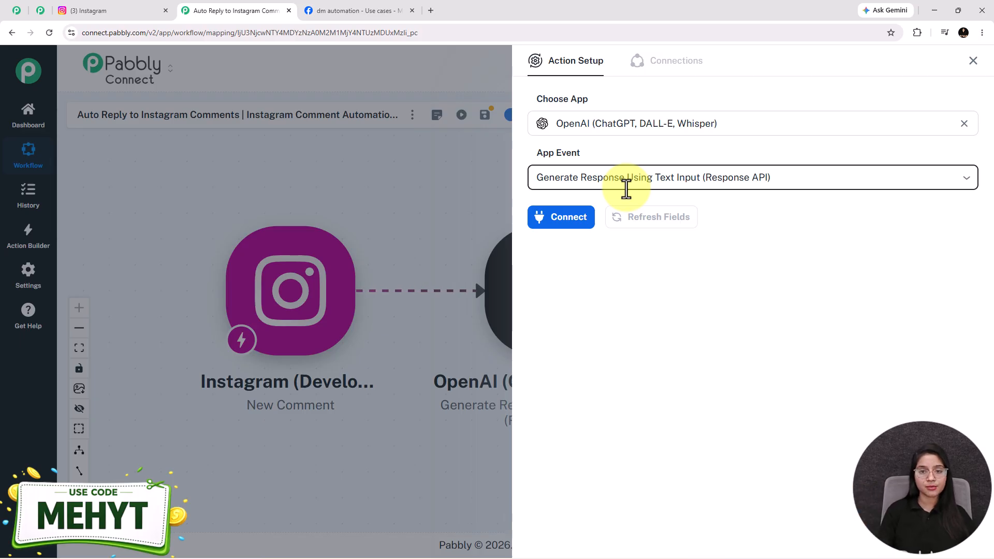
- Connect the OpenAI action using the existing connection OpenAI (ChatGPT, DALL-E, Whisper) #6 and save it
left_click(556, 220)
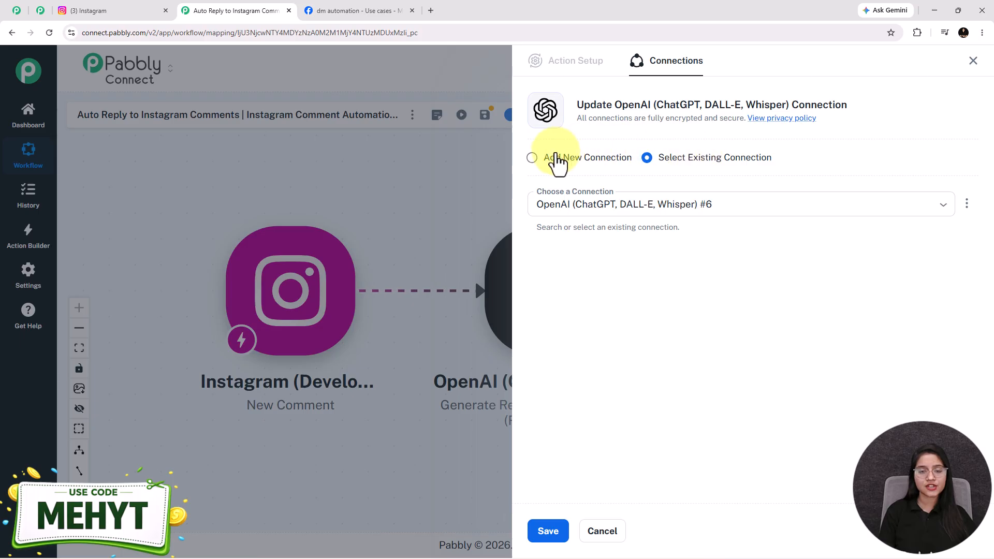
left_click(532, 158)
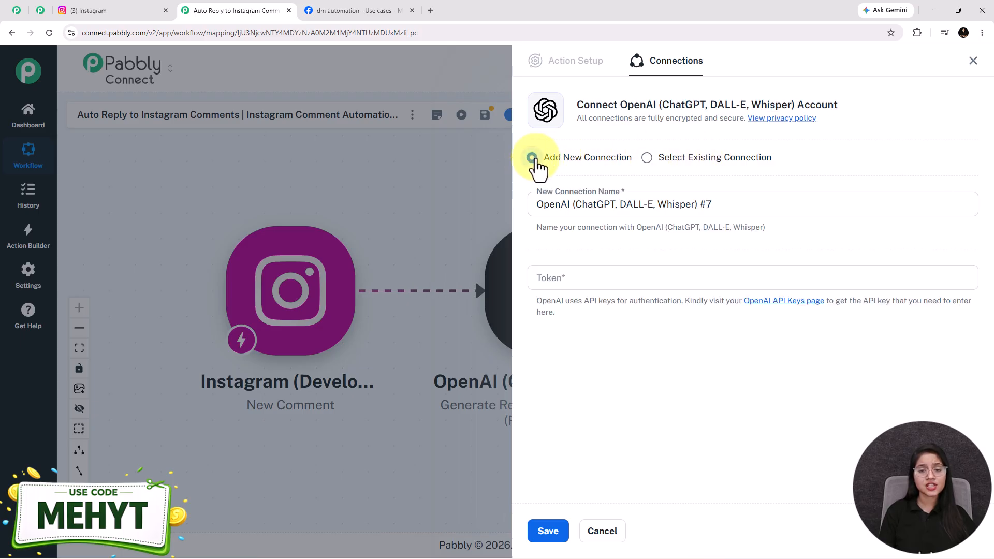
left_click(599, 279)
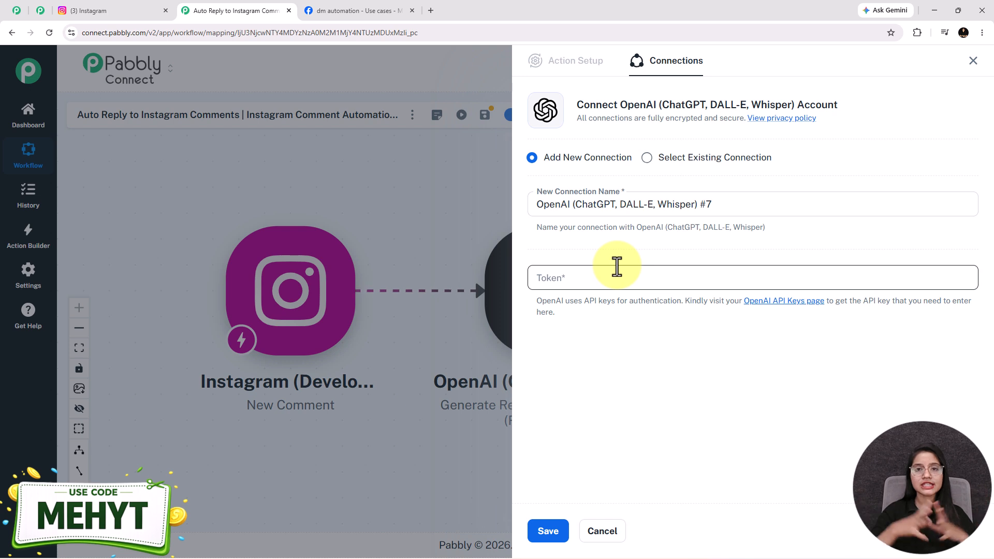
left_click(647, 158)
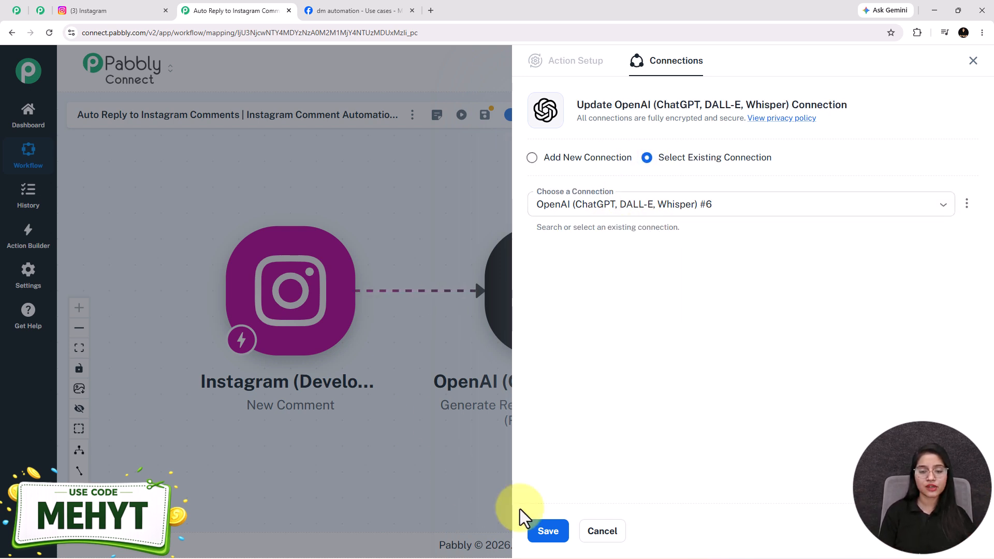
left_click(549, 532)
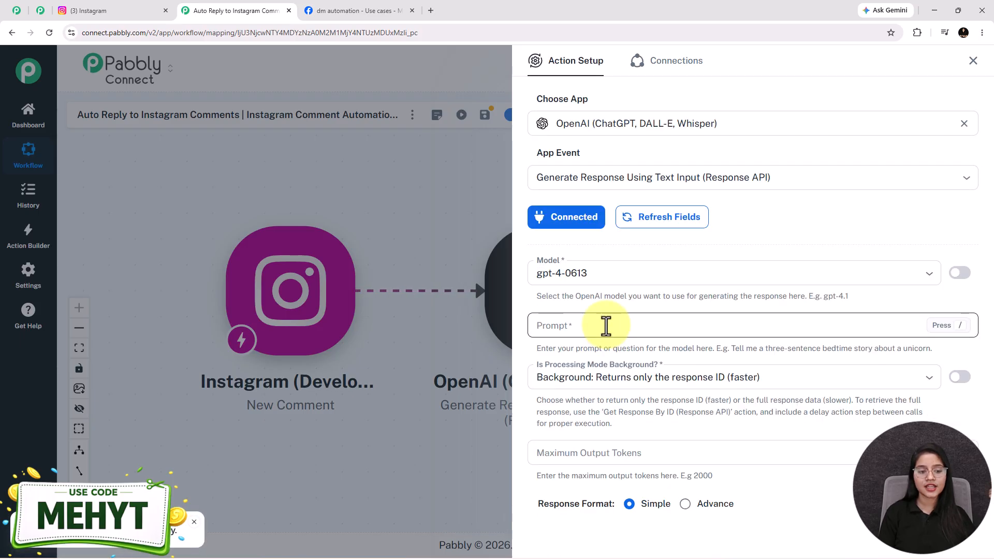
- Set the OpenAI action's model to gpt-4o-mini
scroll(604, 327, "down", 1)
left_click(596, 224)
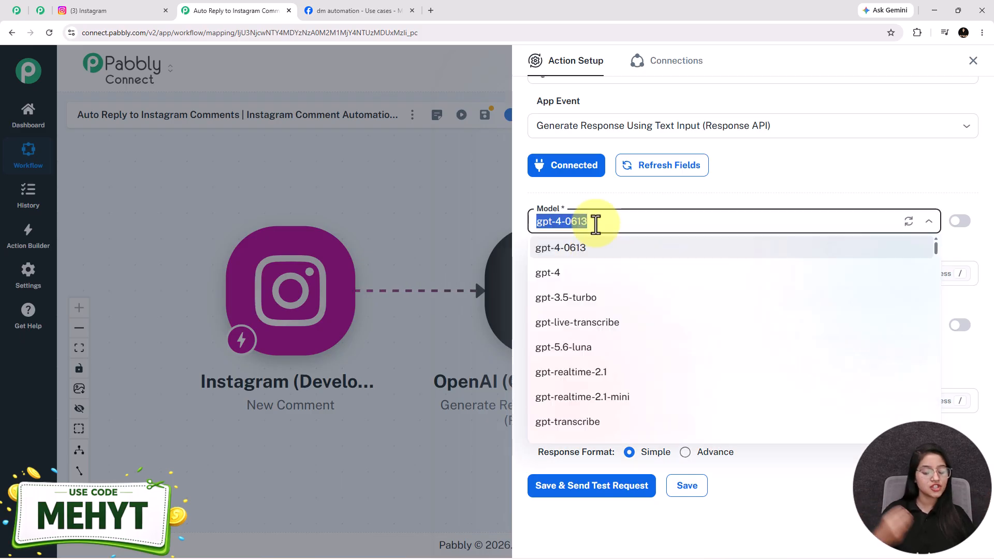
scroll(604, 351, "down", 3)
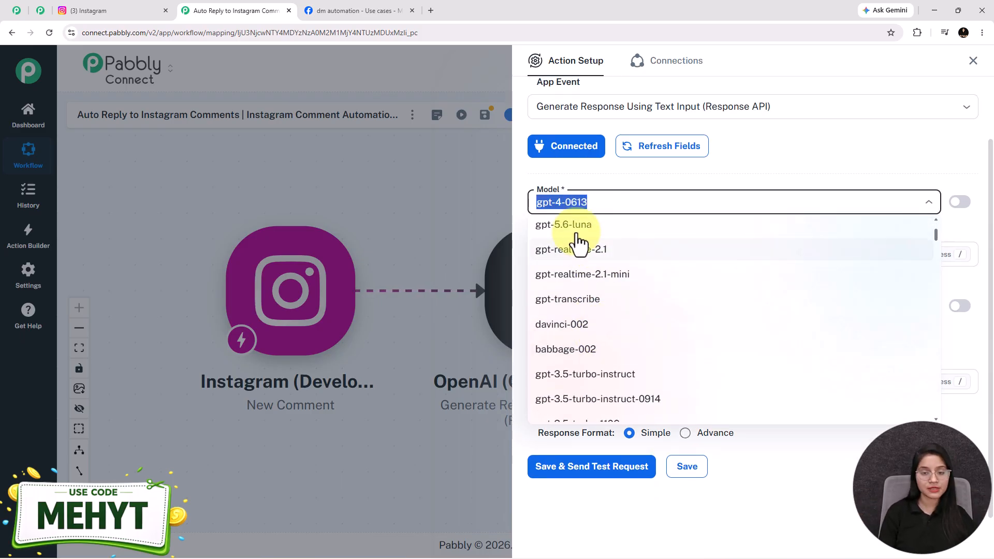
type("gpt")
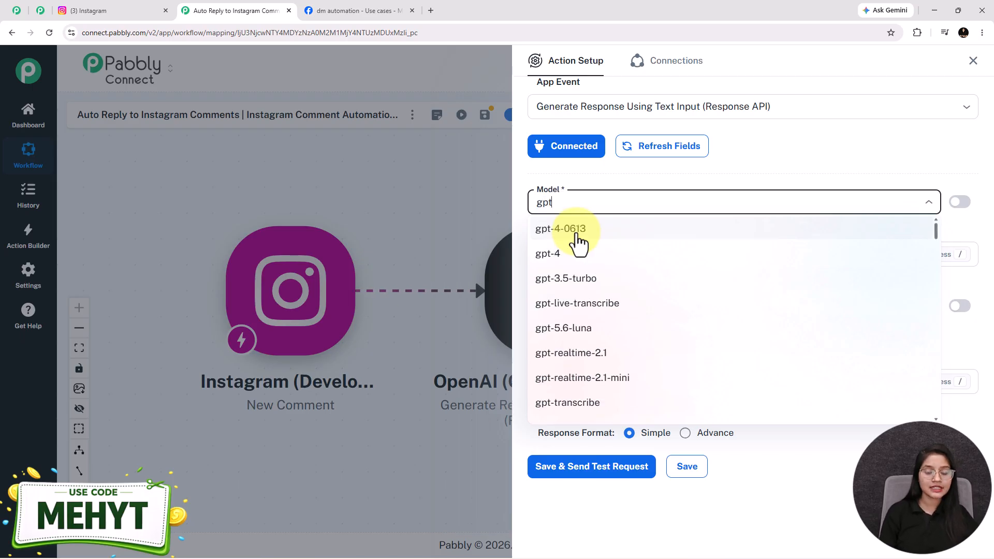
type("-4o")
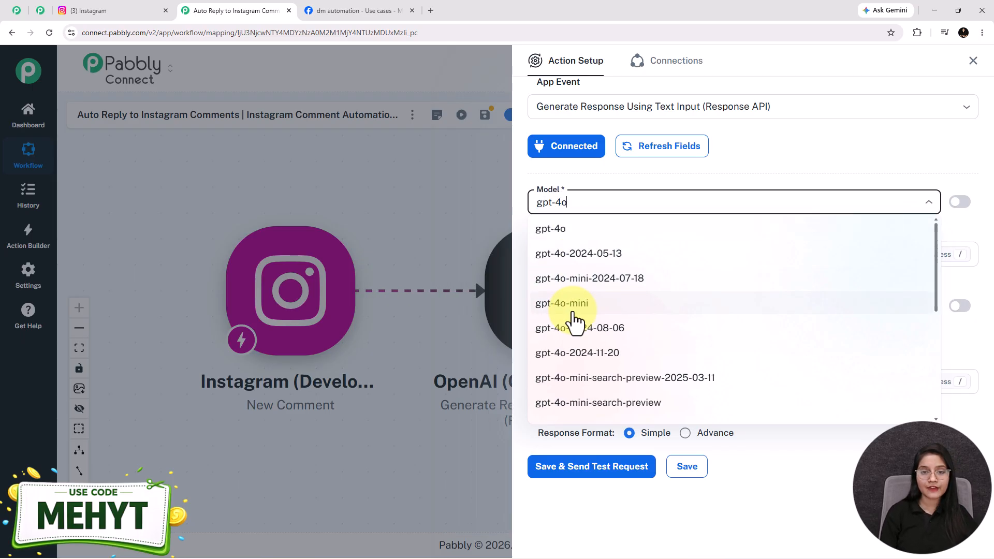
left_click(574, 314)
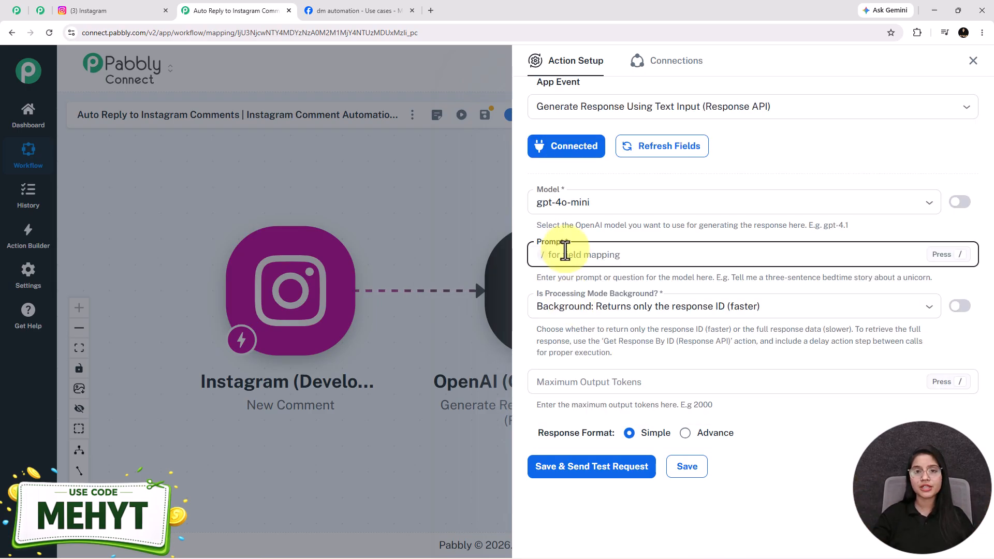
- Fill the OpenAI prompt with the personalized Instagram reply instructions and rules, mapping the trigger's "res1 changes 0 value text" after "Comment:"
key("ctrl+v")
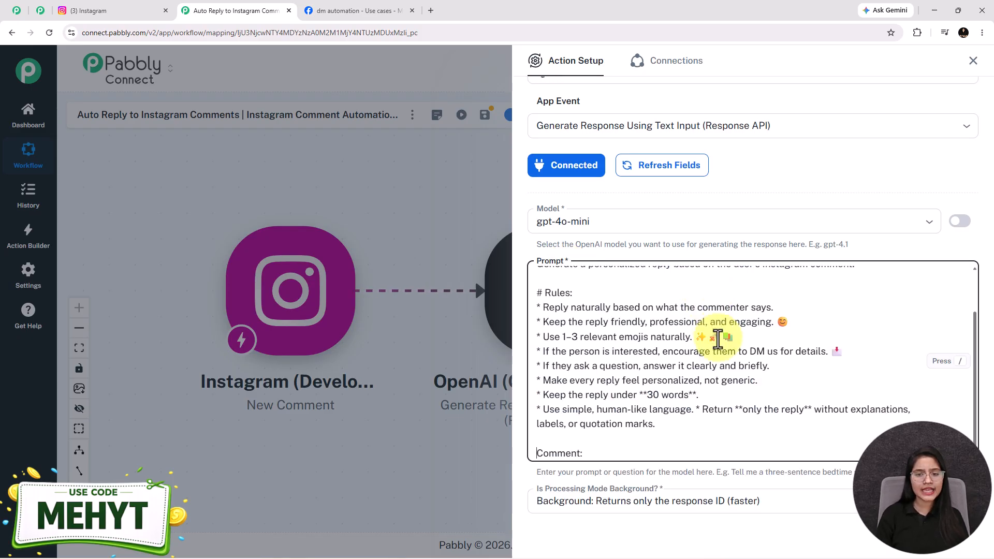
left_click(609, 449)
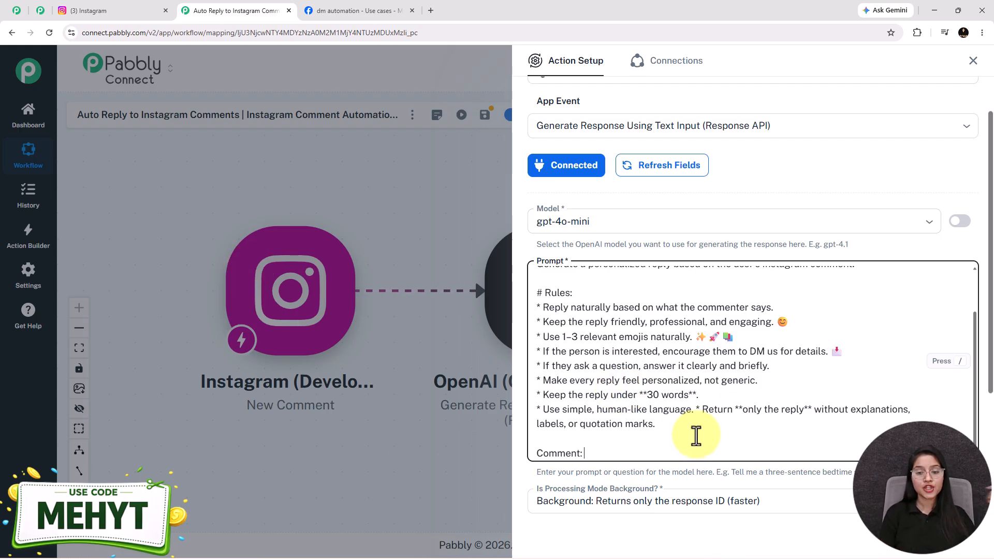
scroll(668, 387, "down", 1)
type("/")
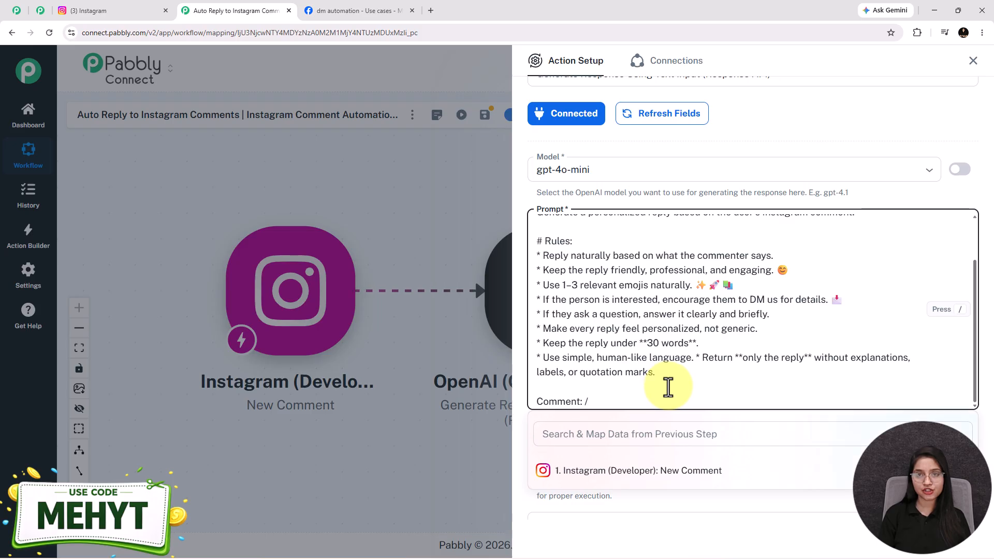
scroll(706, 395, "down", 3)
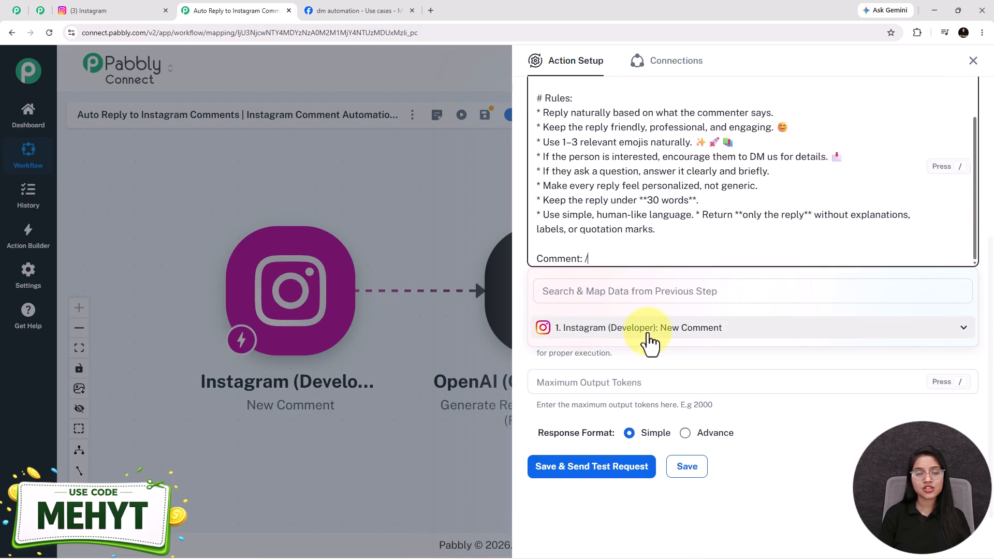
left_click(649, 344)
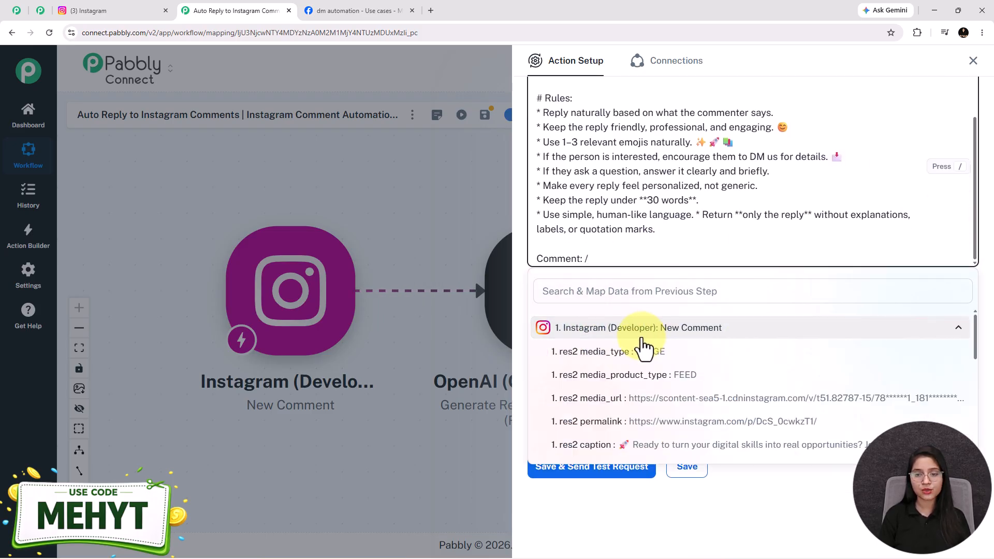
scroll(646, 409, "down", 2)
scroll(653, 399, "up", 2)
scroll(658, 394, "down", 6)
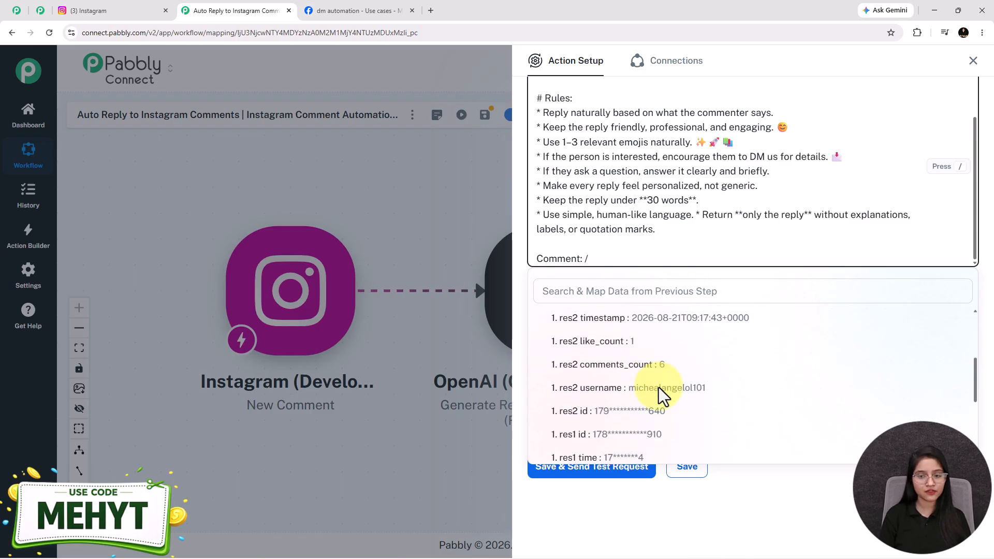
scroll(673, 363, "down", 1)
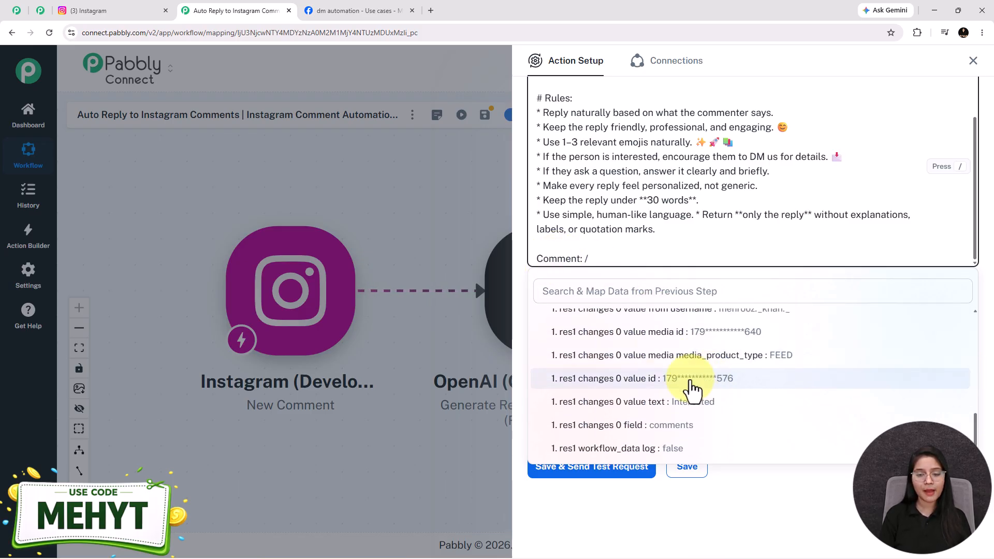
left_click(664, 409)
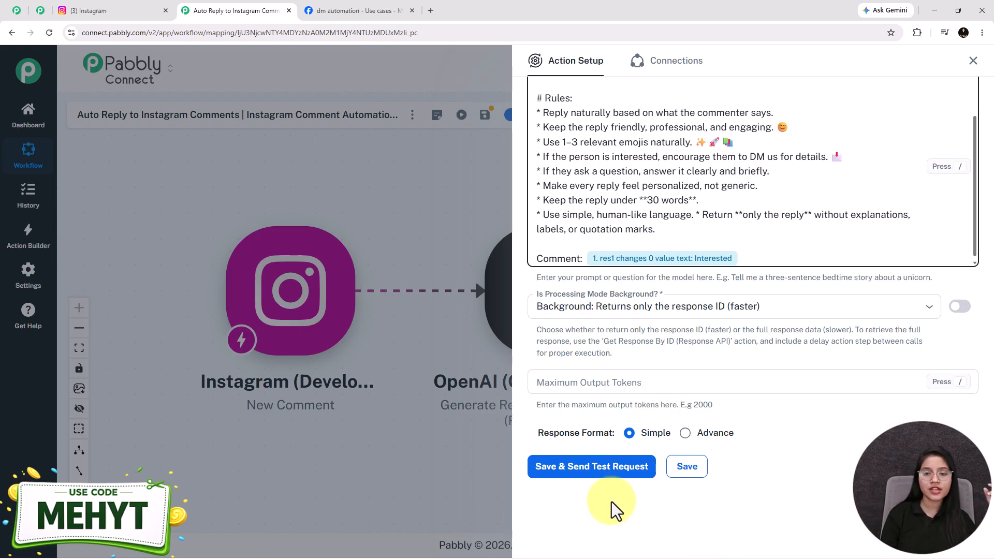
- Set the processing mode to "Immediate: Returns the full response right away", leave the maximum output tokens empty, and send a test request
left_click(628, 305)
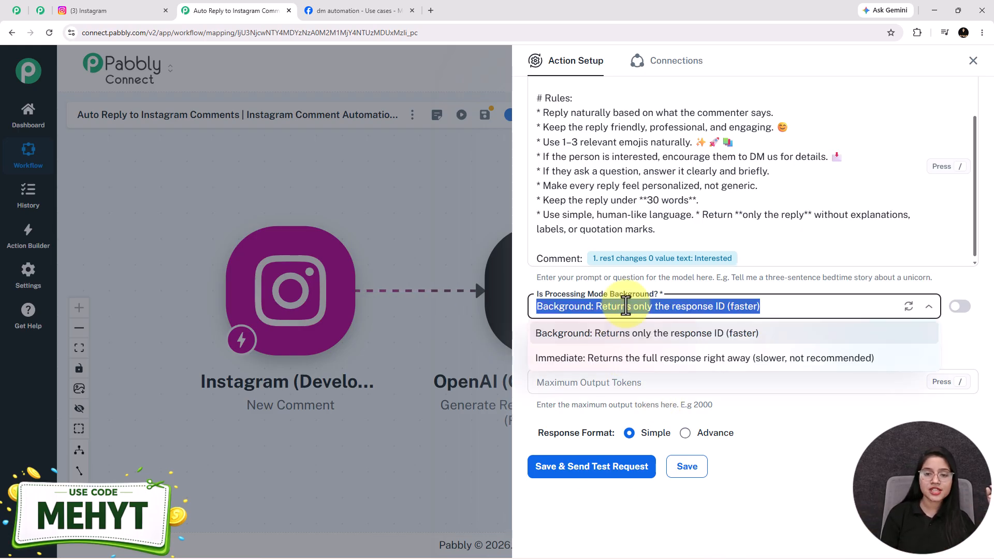
left_click(603, 359)
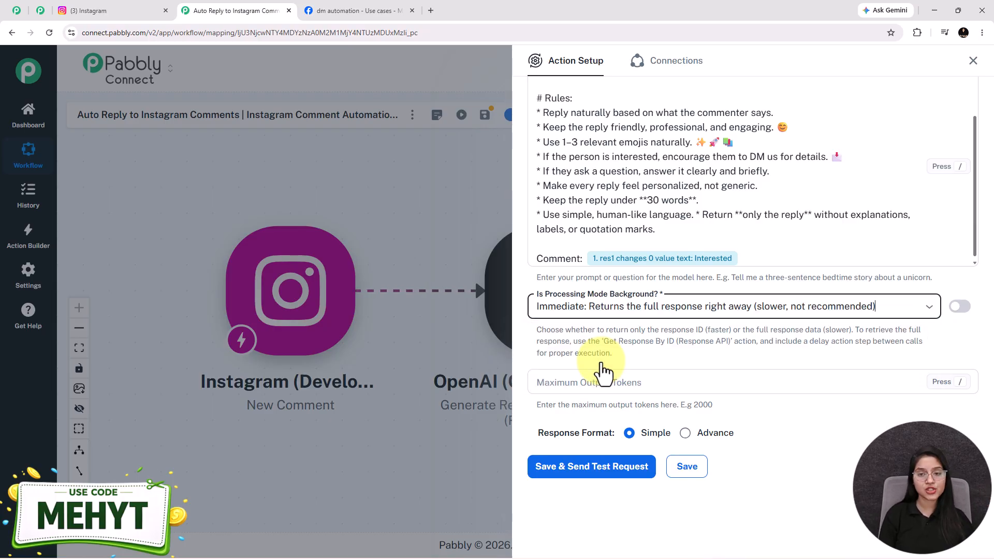
left_click(573, 382)
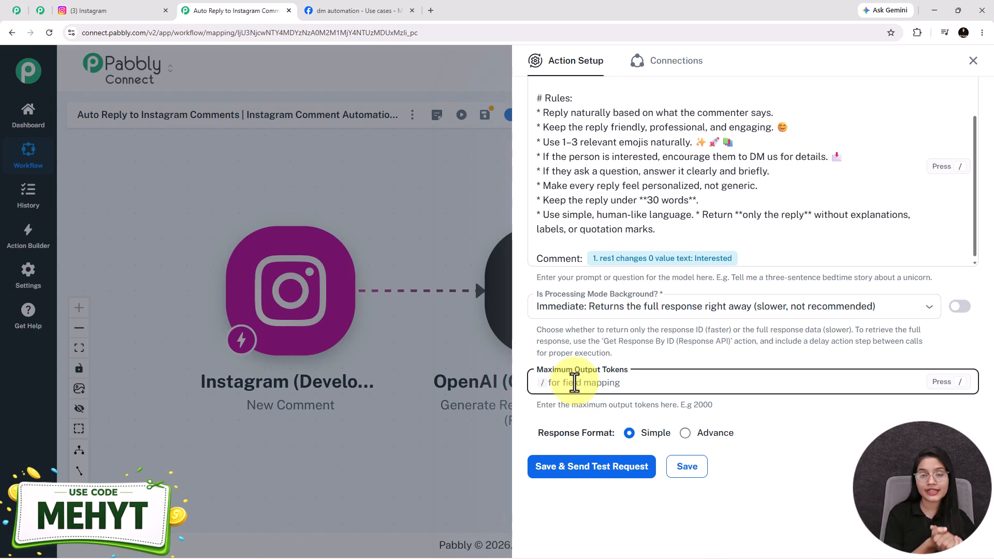
left_click(608, 468)
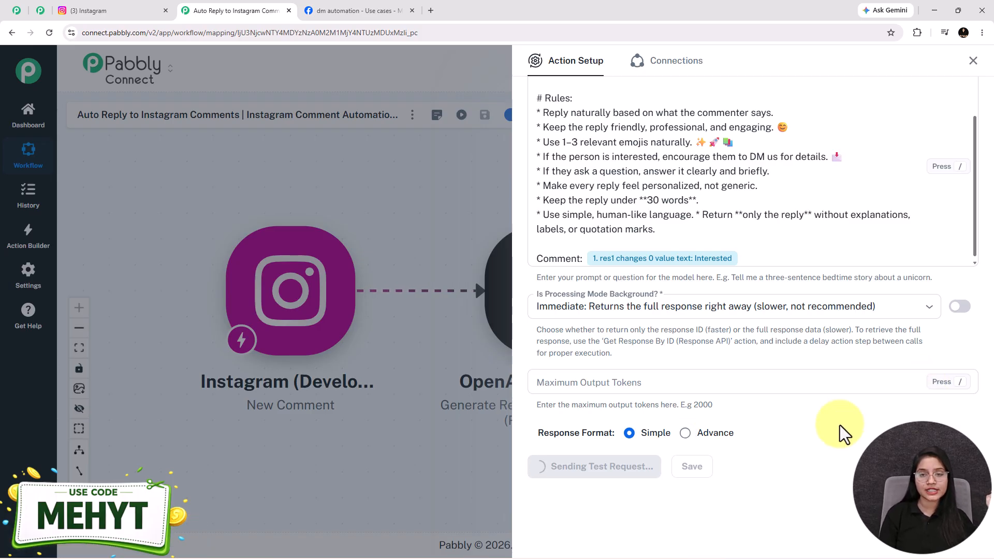
- Examine the generated reply text in the OpenAI test response, then save the action and close its setup
scroll(840, 424, "down", 5)
left_click_drag(991, 304, 991, 312)
scroll(817, 349, "down", 10)
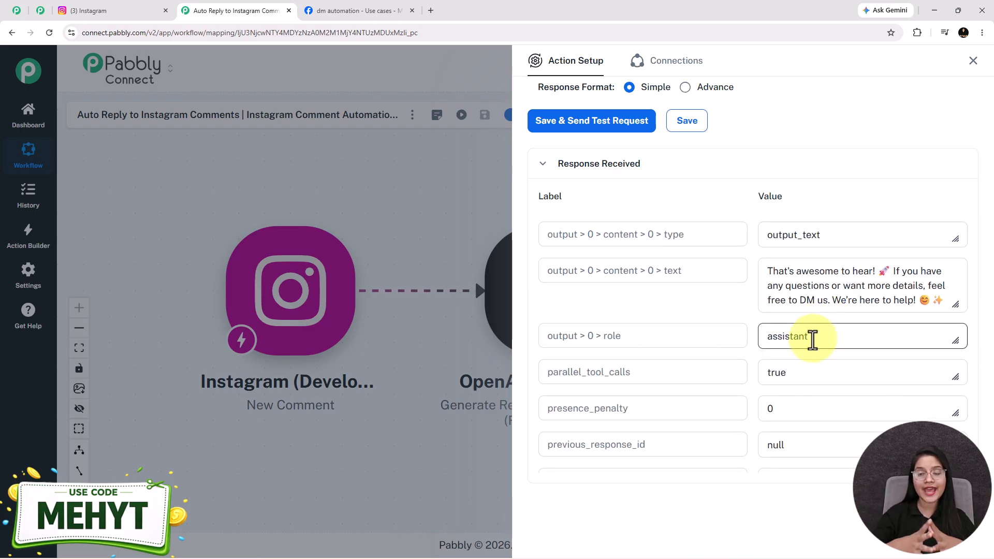
left_click(775, 302)
key("ctrl+a")
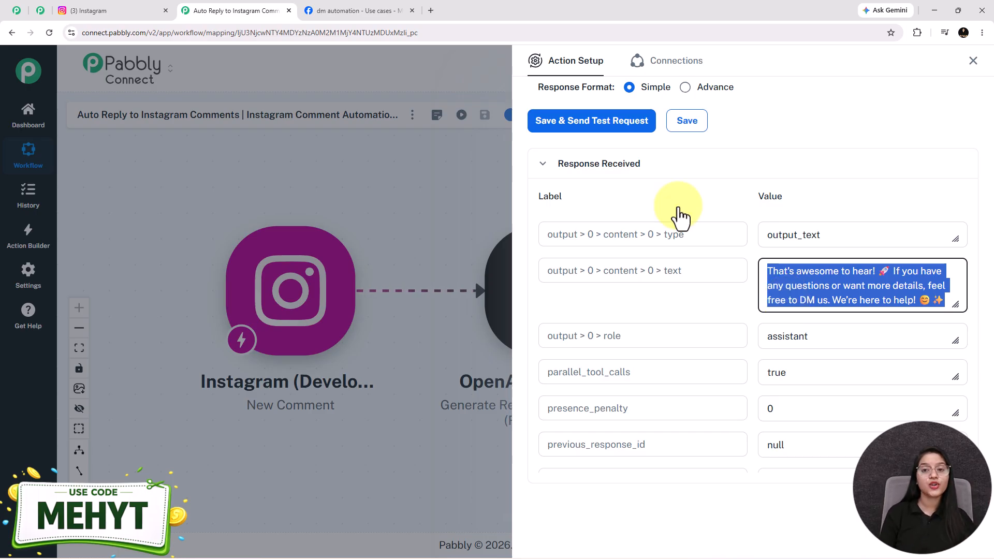
scroll(652, 209, "up", 1)
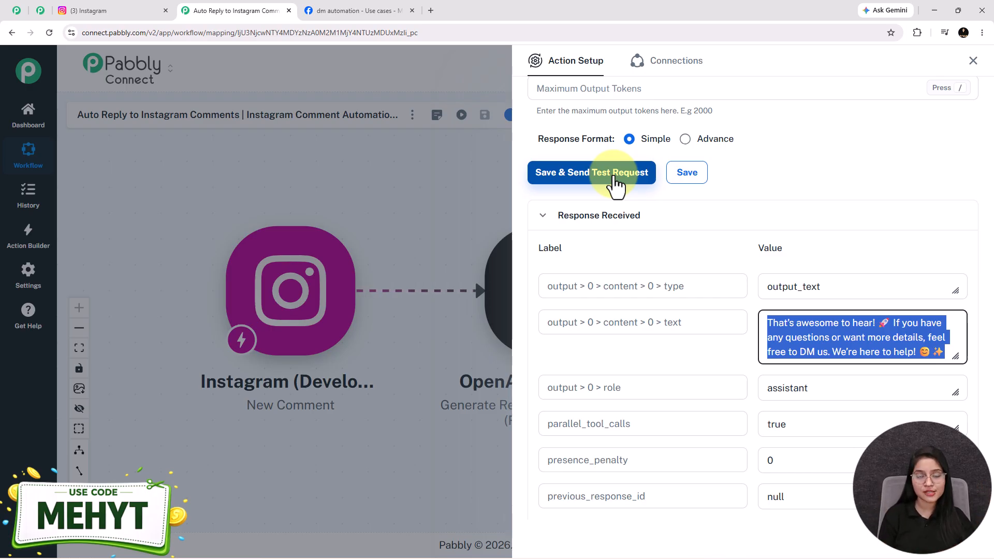
left_click(691, 175)
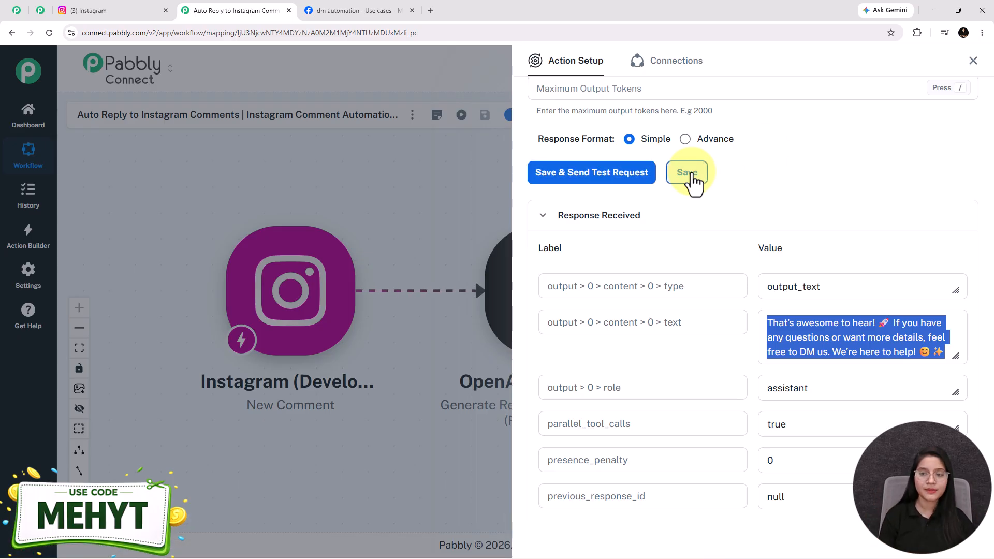
left_click(972, 61)
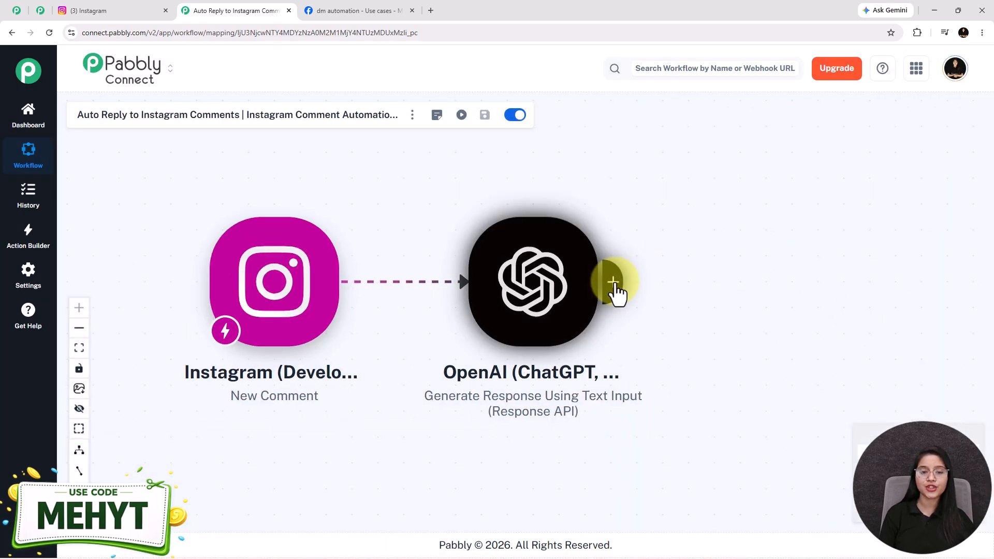
- Add an Instagram (Developer) action after the OpenAI step with the event Reply To Comment
left_click(613, 282)
type("instgra")
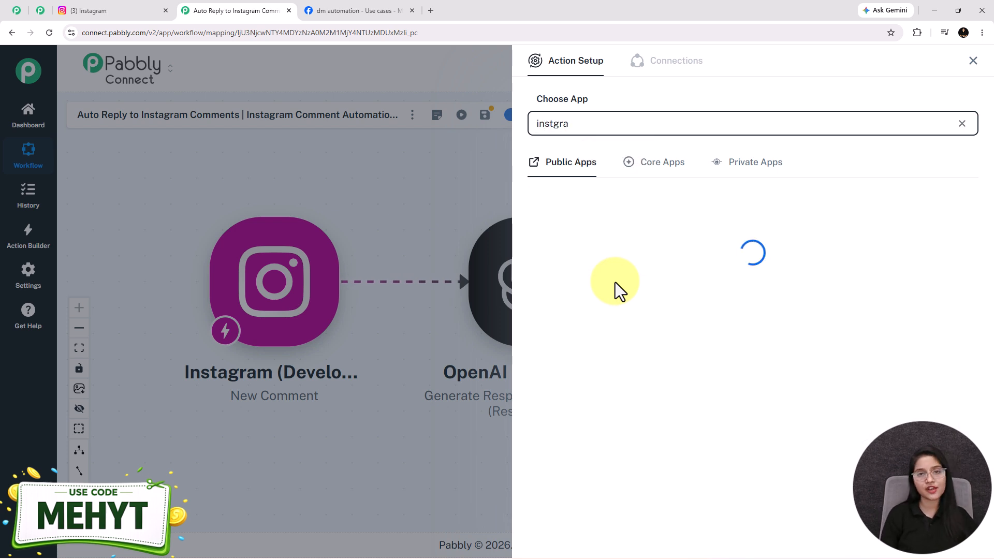
left_click(586, 177)
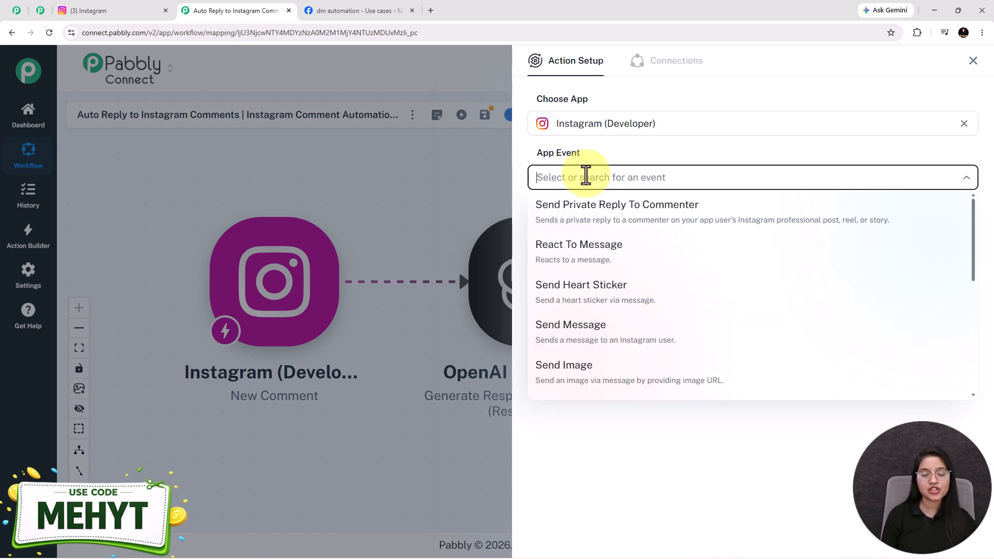
scroll(585, 284, "down", 5)
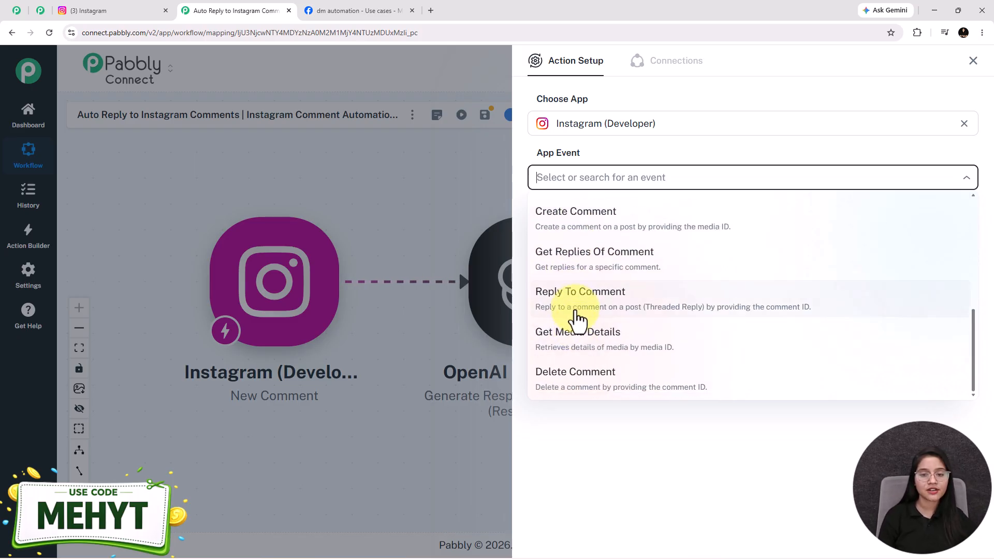
left_click(577, 309)
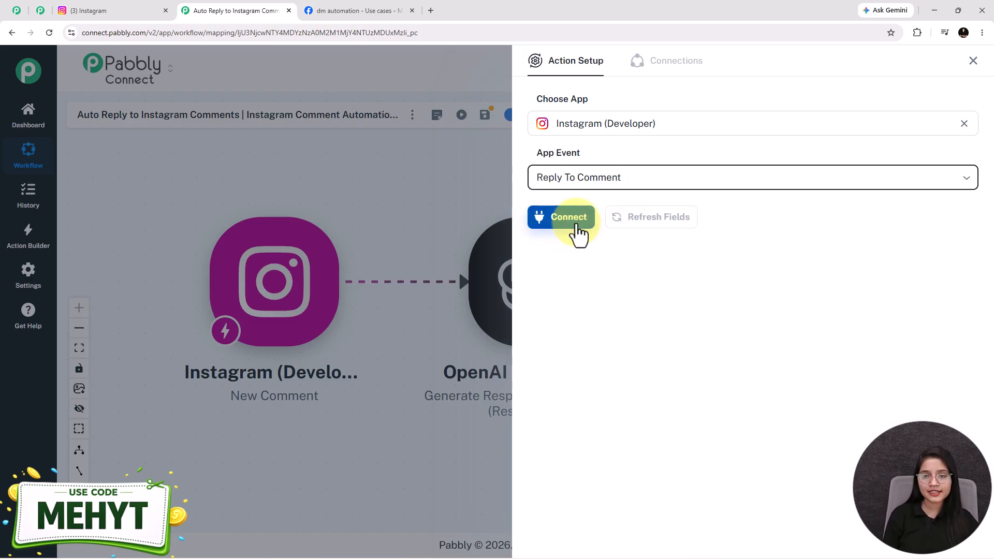
- Connect the reply action using the existing connection Instagram (Developer) #3 and save it
left_click(575, 232)
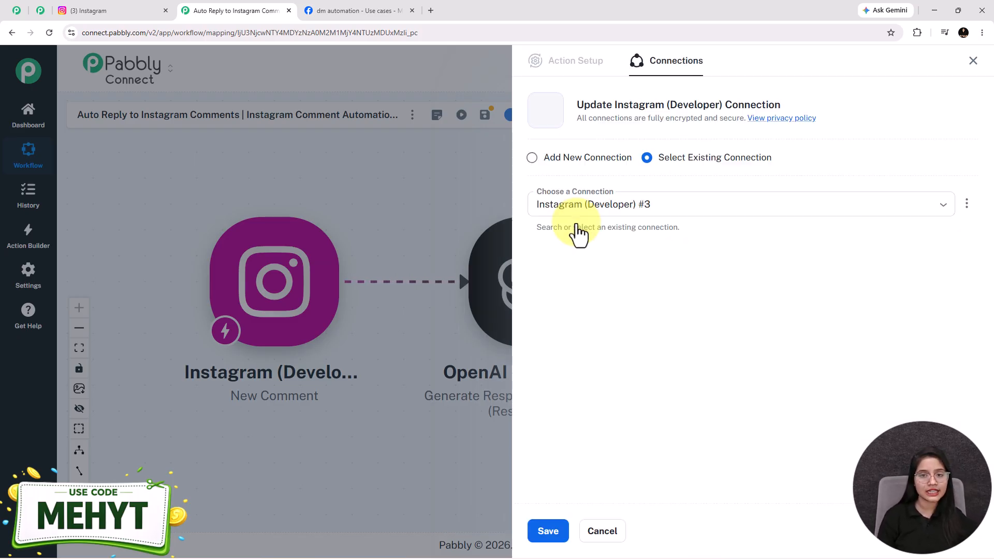
left_click(530, 159)
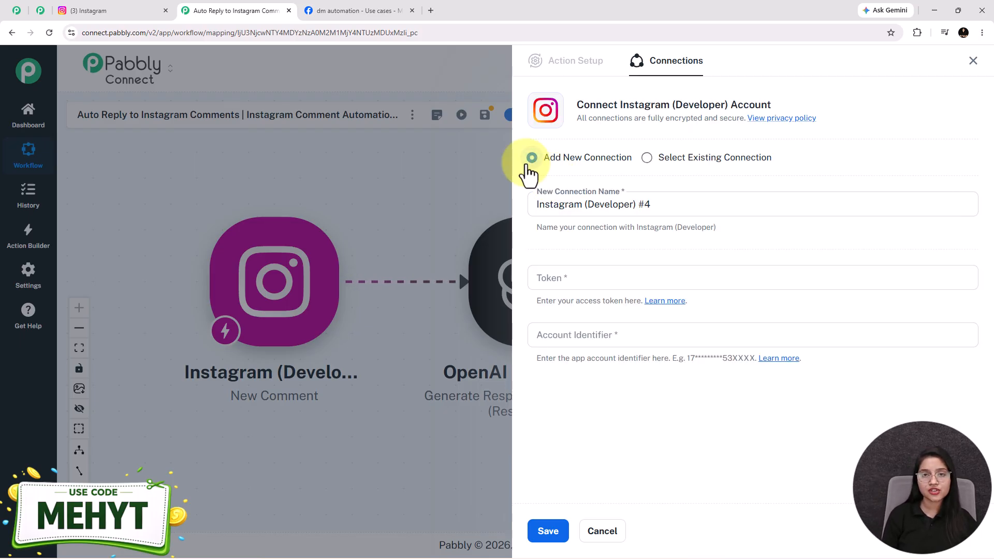
left_click(647, 158)
left_click(548, 531)
- Map the reply action's Comment ID to "res1 changes 0 value id" from the Instagram New Comment trigger
left_click(604, 273)
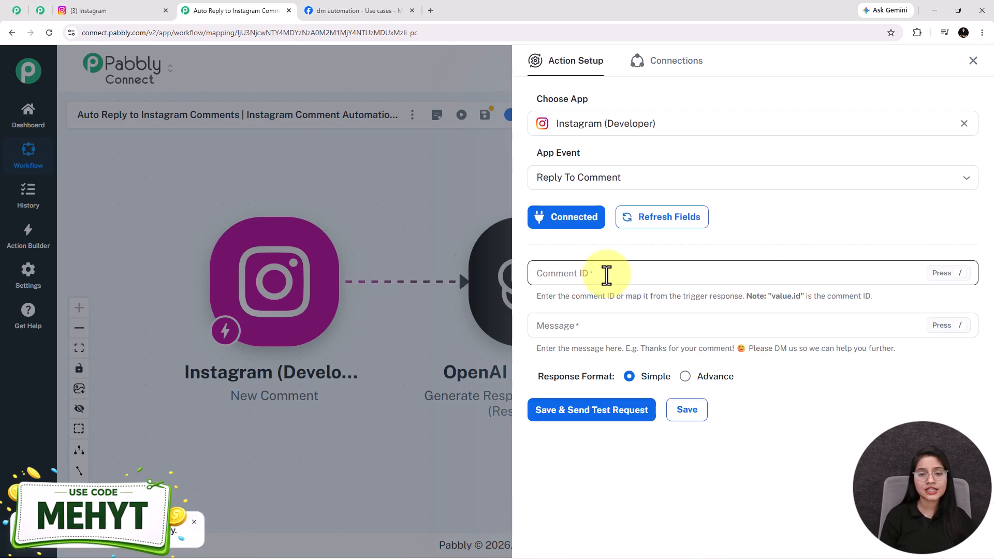
type("/")
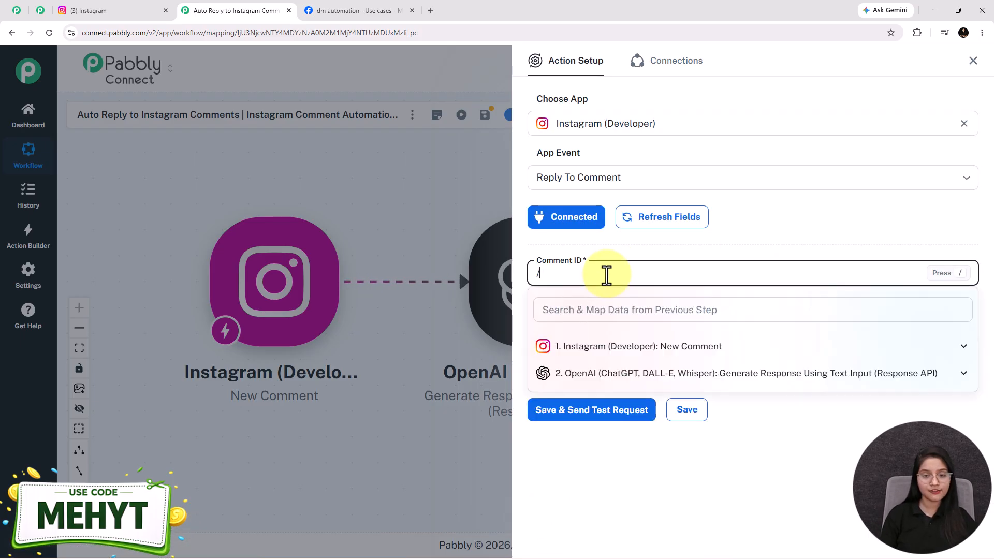
left_click(642, 346)
scroll(706, 404, "down", 8)
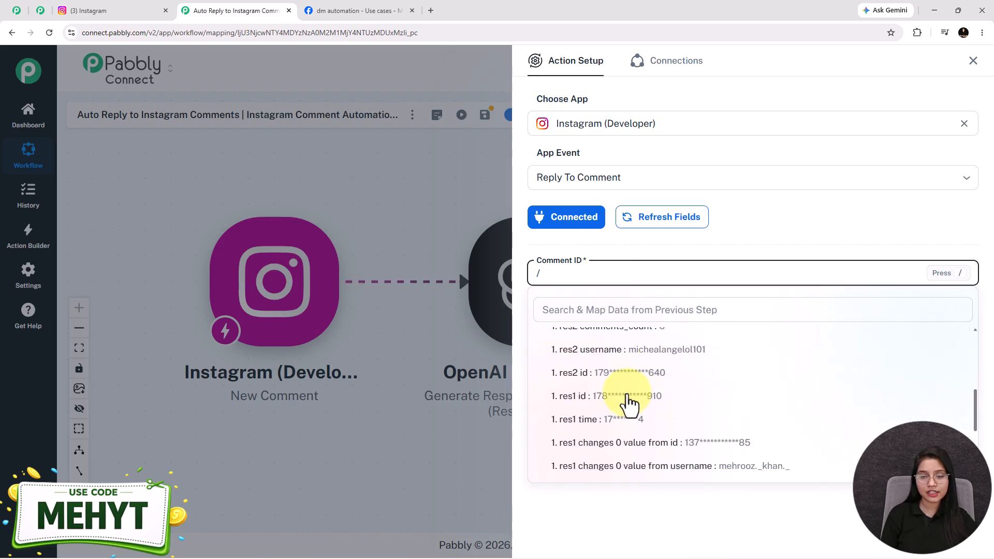
scroll(654, 413, "down", 5)
left_click(637, 398)
- Map the reply action's Message to "output 0 content 0 text" from the OpenAI step
left_click(580, 327)
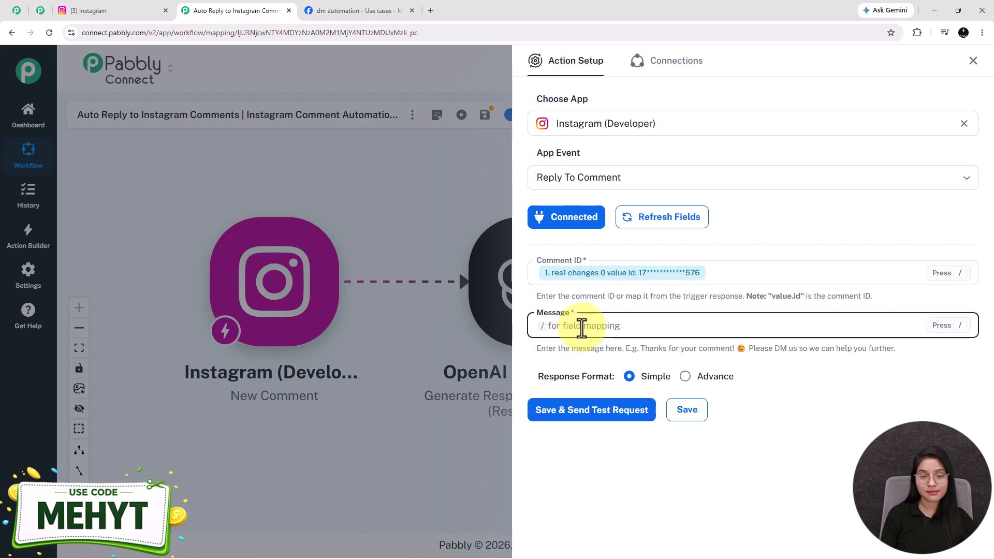
type("/")
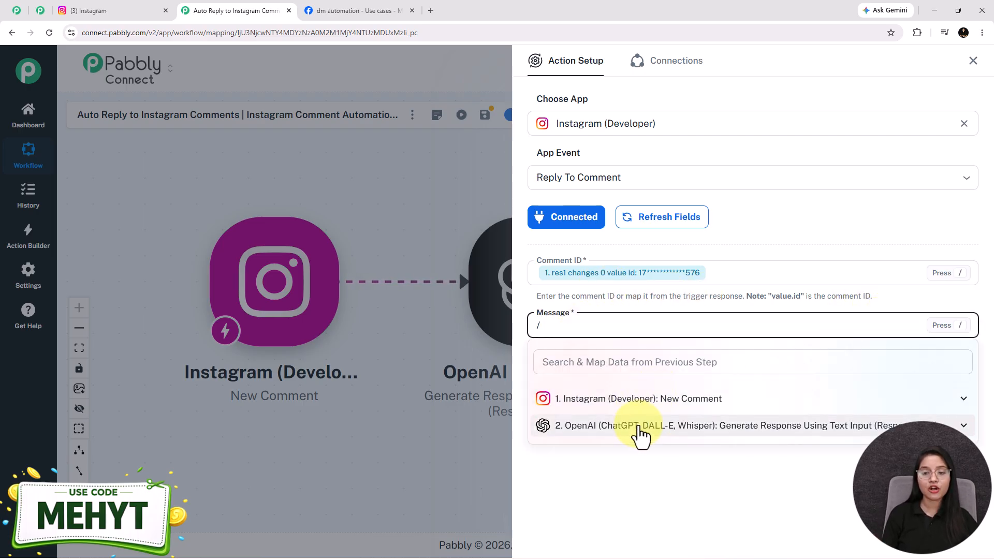
left_click(641, 428)
scroll(725, 448, "down", 3)
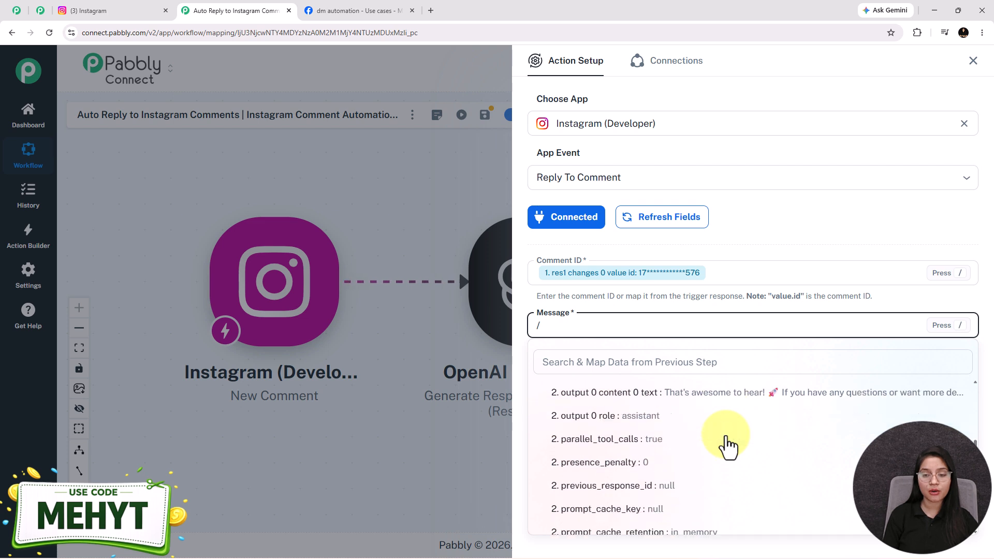
left_click(718, 418)
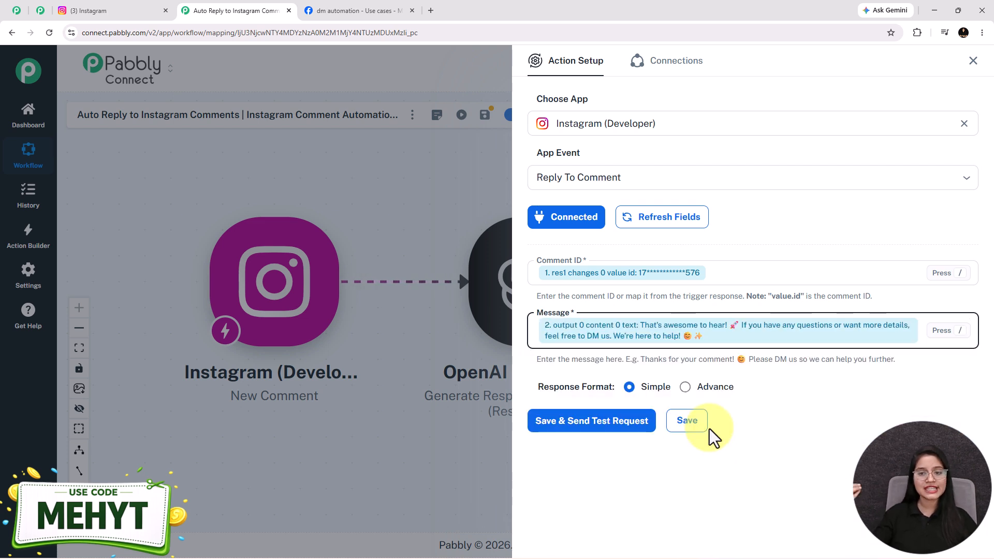
type("gshhs")
key("BackSpace")
key("BackSpace")
key("BackSpace")
key("BackSpace")
key("BackSpace")
- Send a test request for the reply action and check the reply under the "Interested" comment on the reloaded Instagram post
left_click(571, 433)
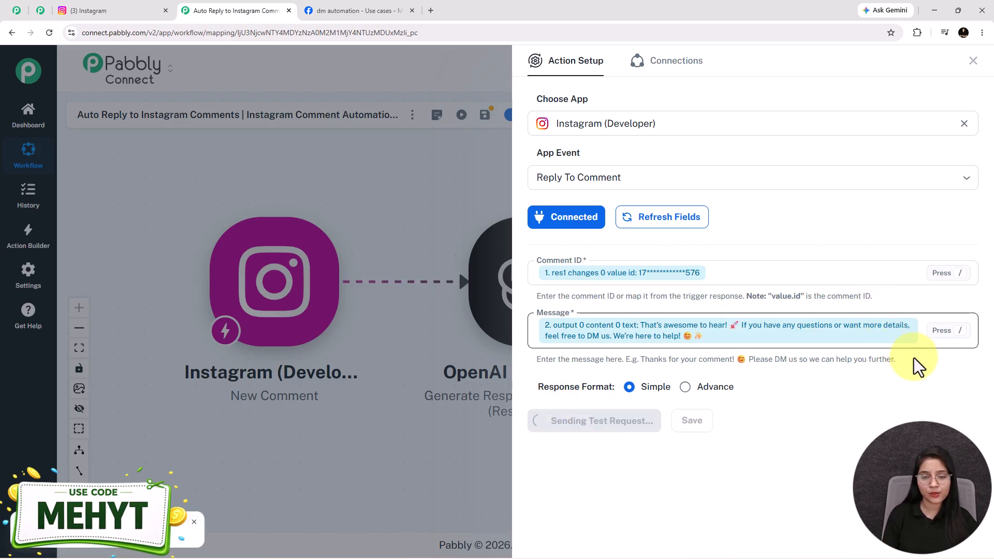
scroll(900, 386, "down", 2)
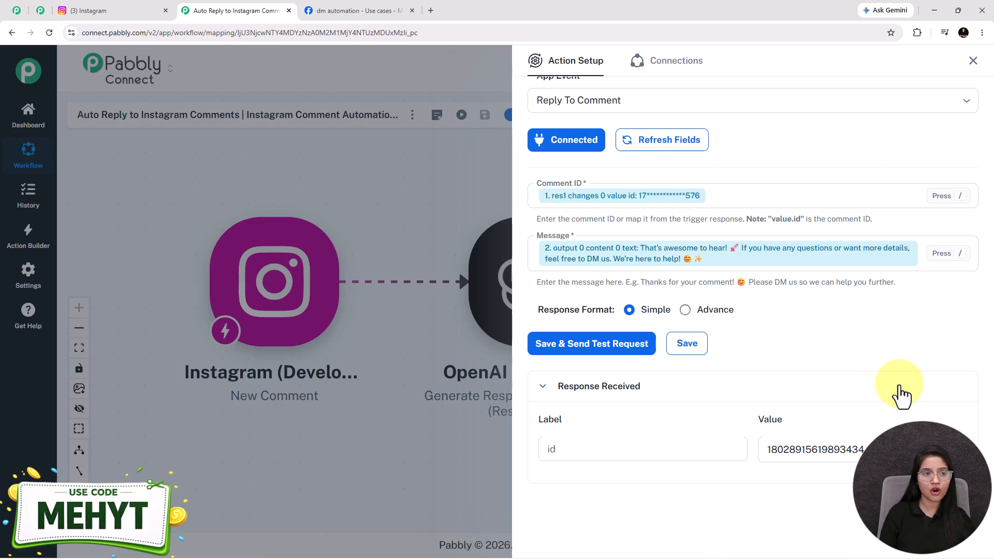
left_click(62, 10)
left_click(43, 33)
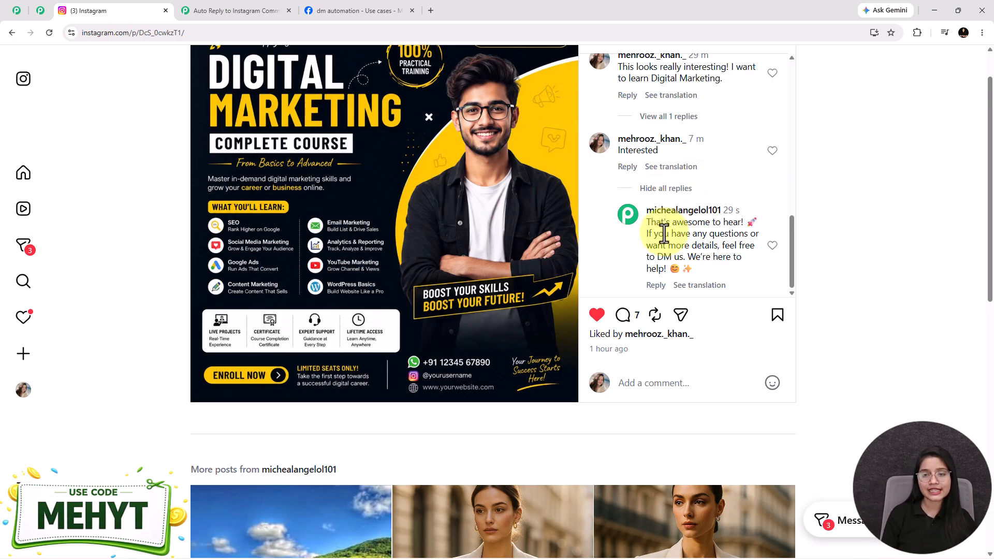
left_click(242, 7)
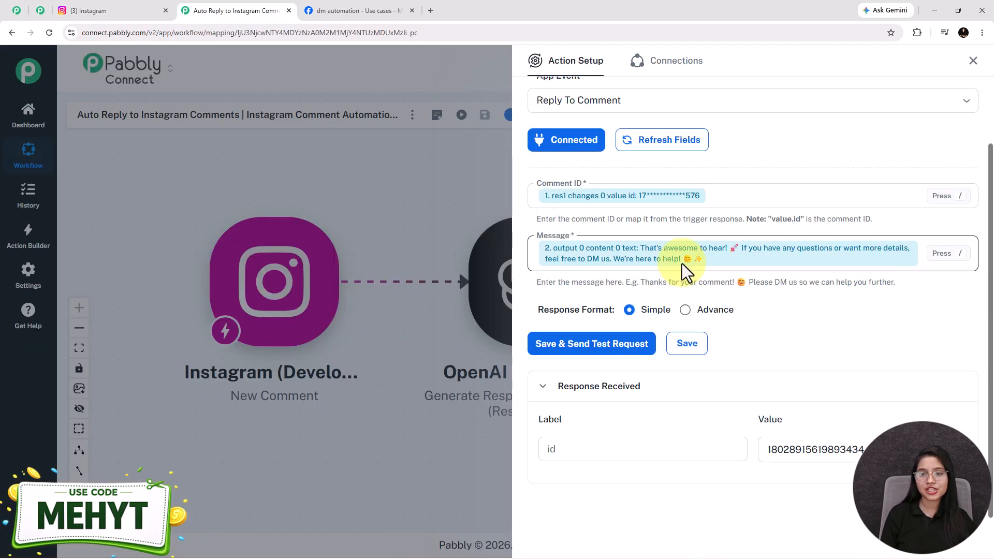
left_click(124, 9)
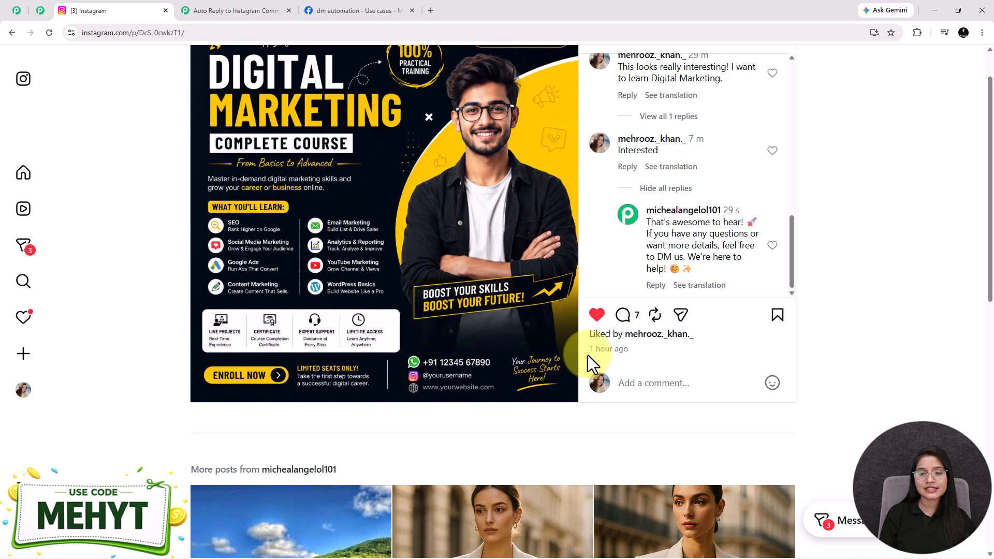
- Return to Pabbly Connect, save the Reply To Comment action and close its setup
left_click(222, 7)
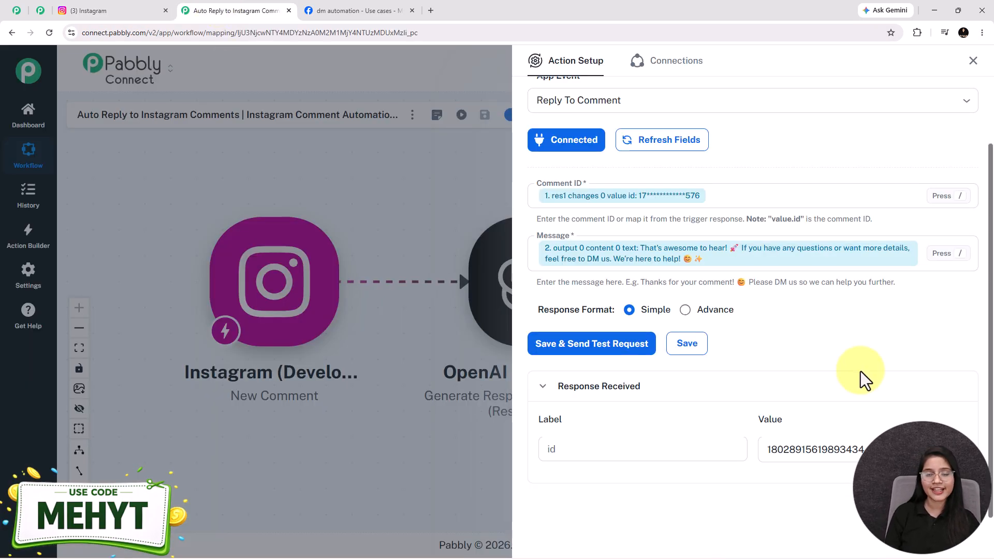
left_click(697, 344)
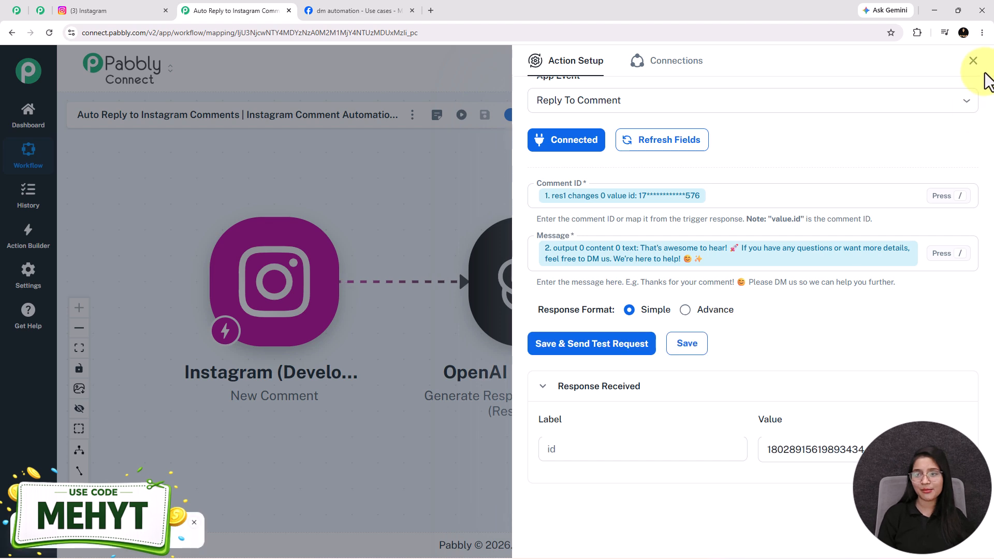
left_click(974, 60)
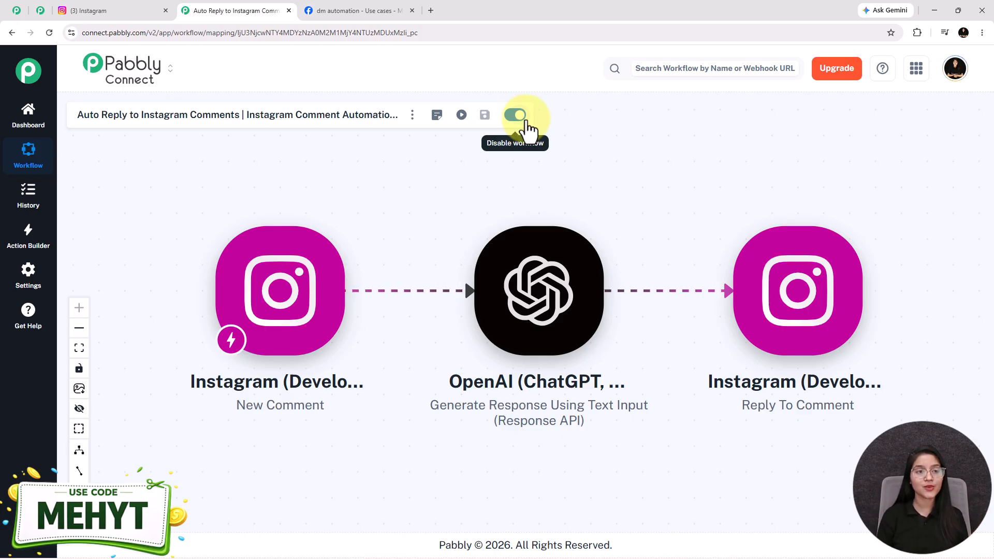
left_click(16, 11)
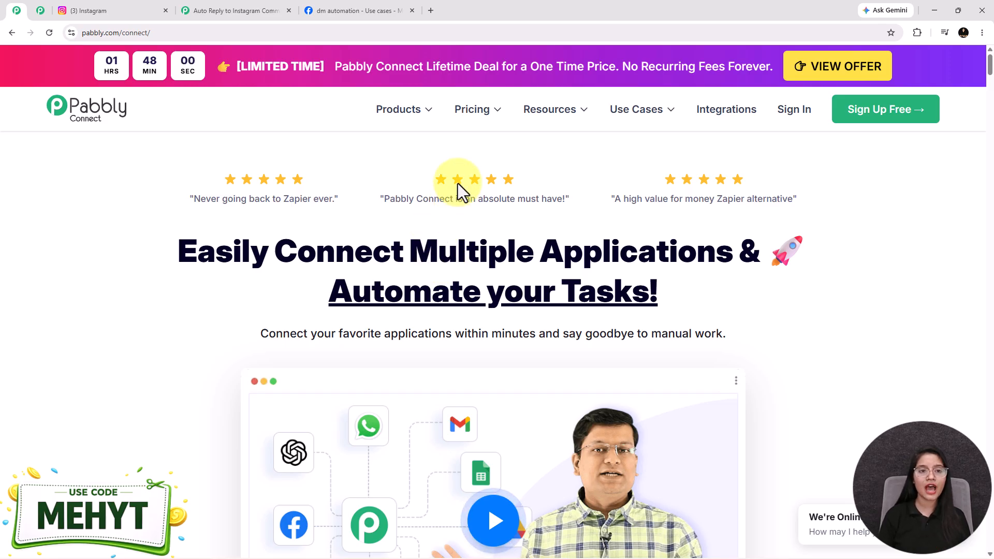
left_click(224, 11)
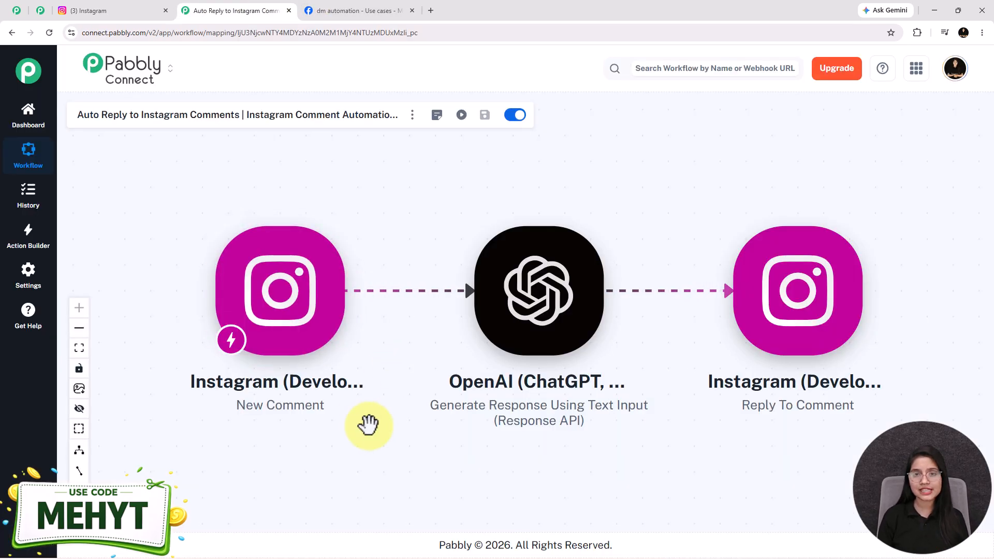